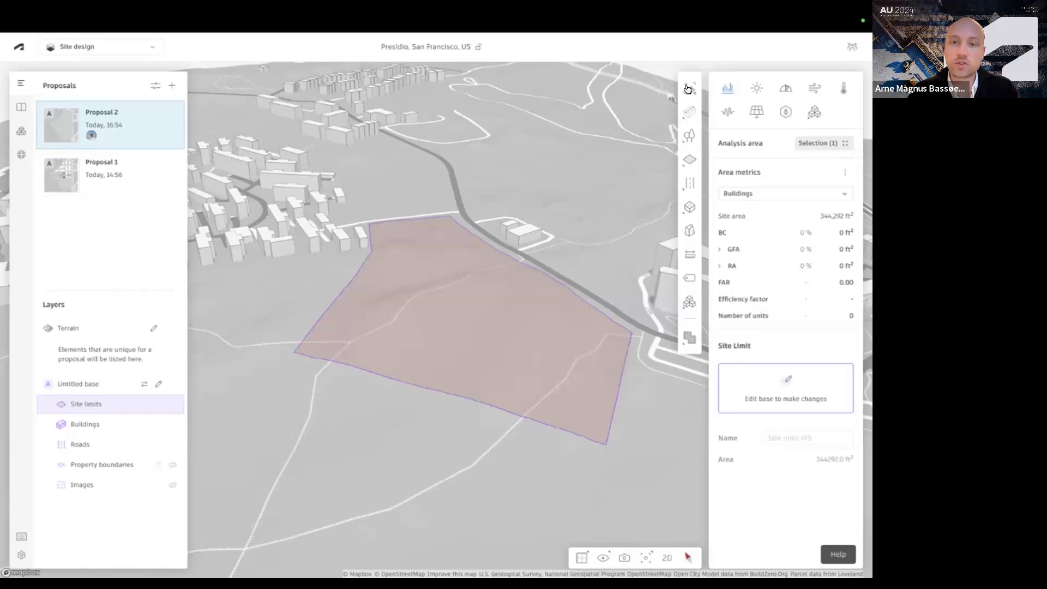
Generate a Site automation layout by tracing the existing site limit and split its two lower zones with extra roads
click(688, 89)
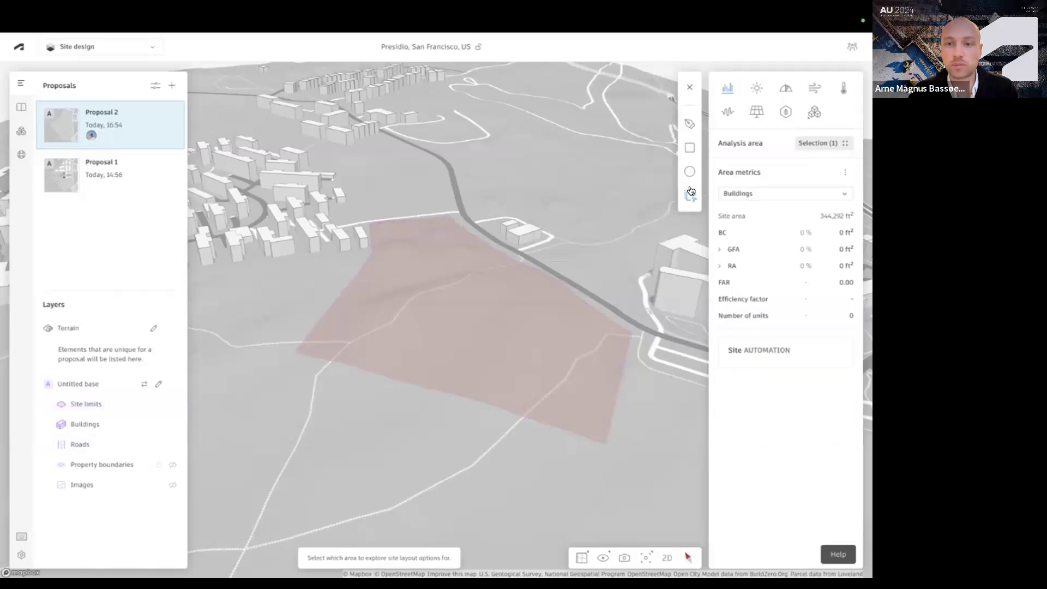
click(689, 197)
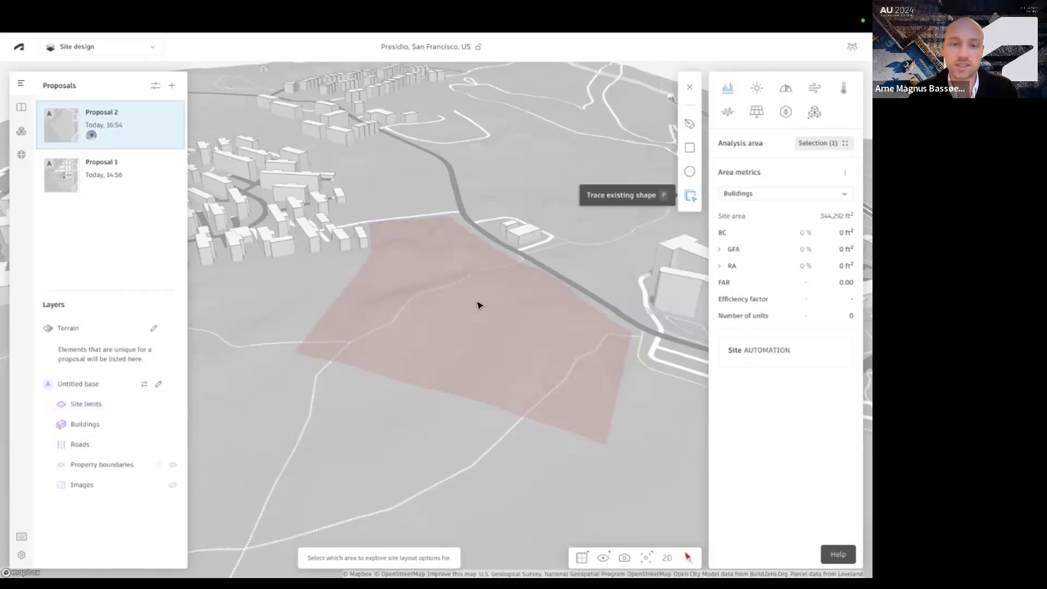
click(574, 330)
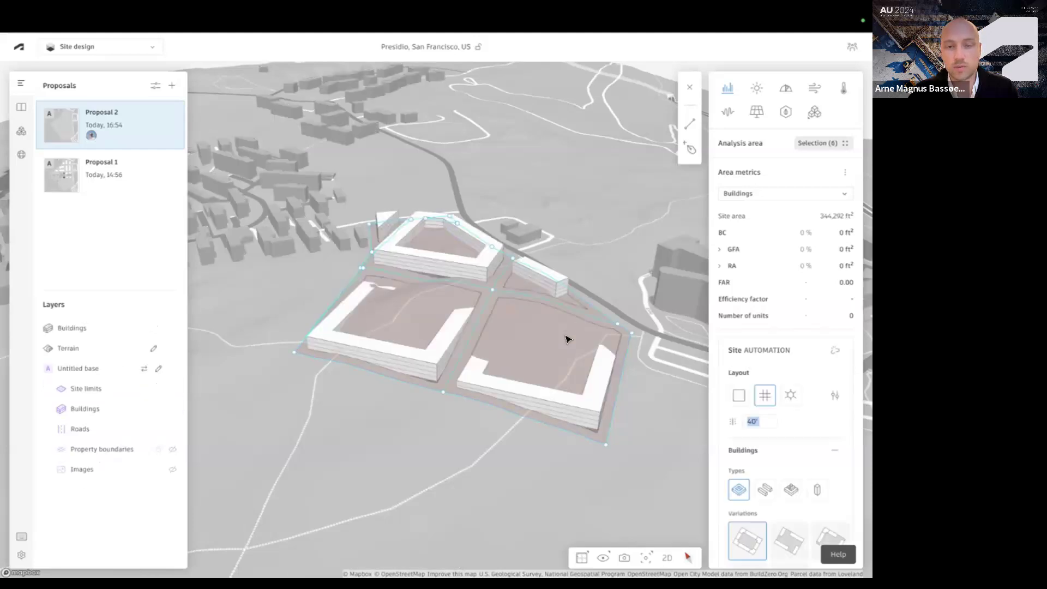
right_drag(565, 345, 551, 308)
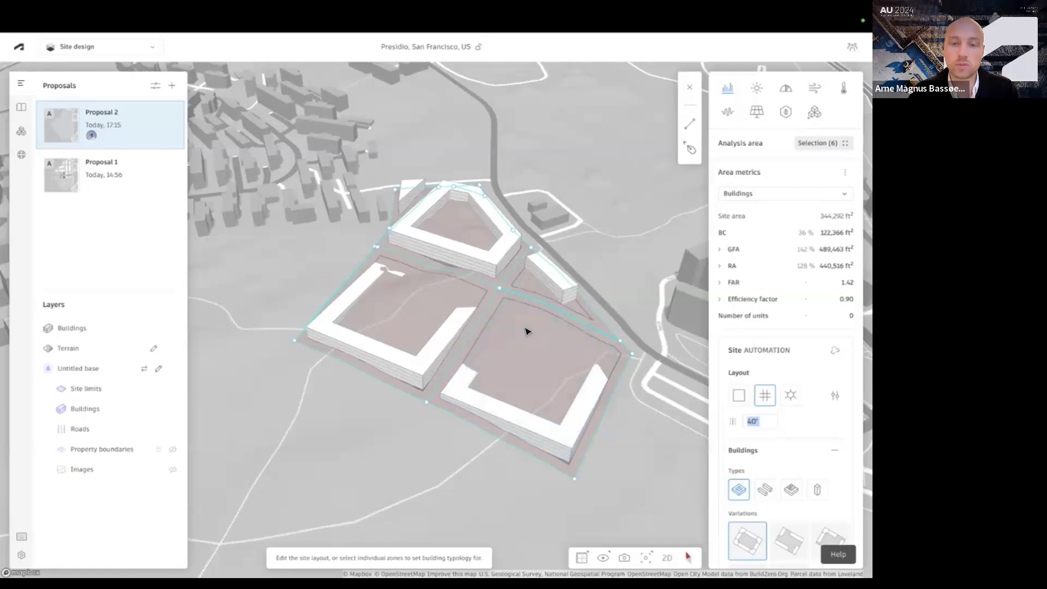
drag(487, 309, 440, 294)
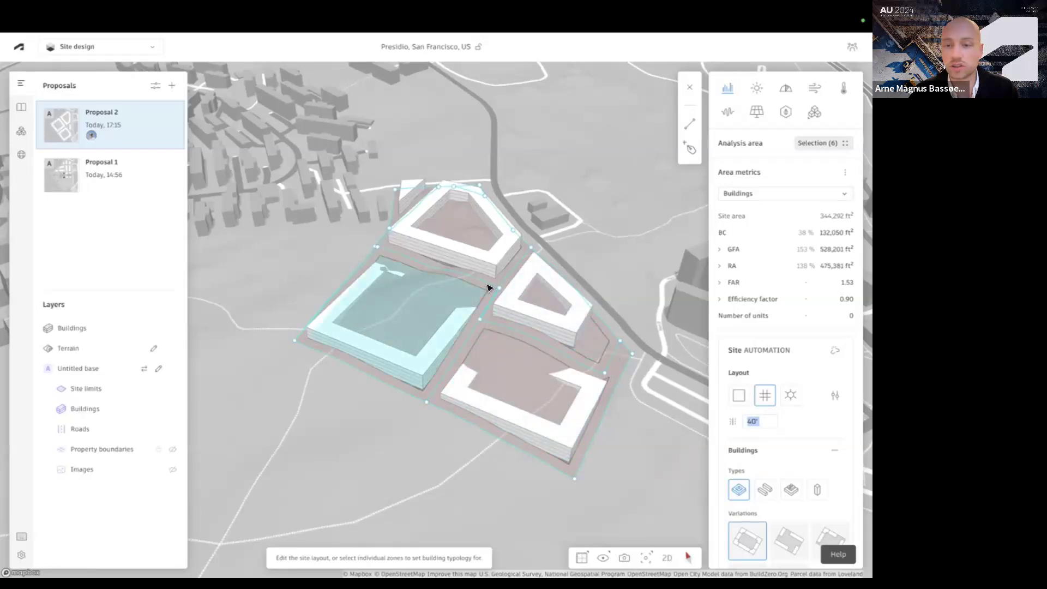
Change the site layout's buildings to the line type with the second variation, keeping the Grid layout
double_click(790, 399)
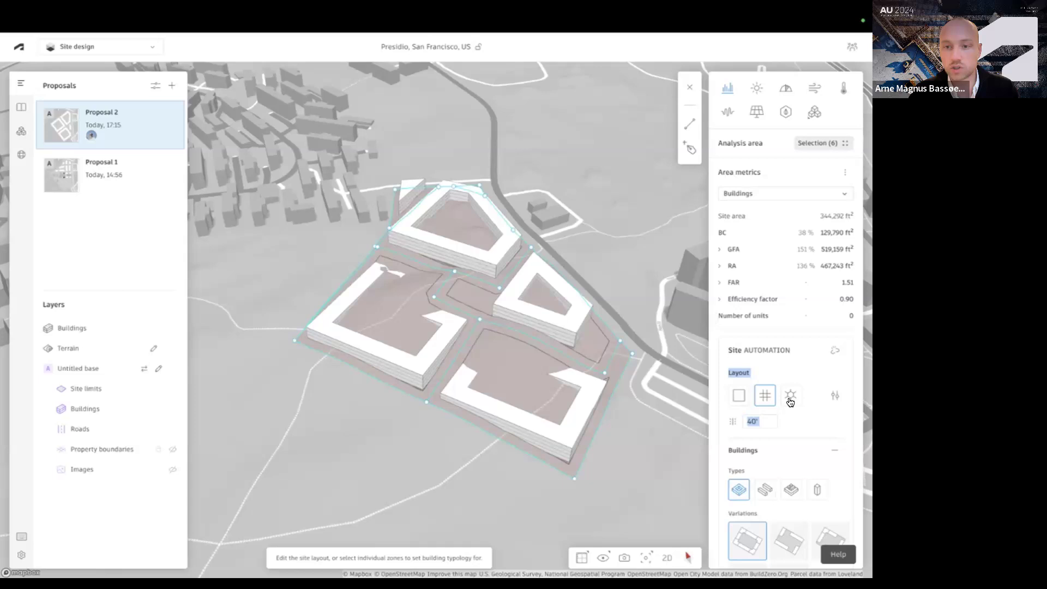
scroll(765, 351, down, 2)
click(764, 343)
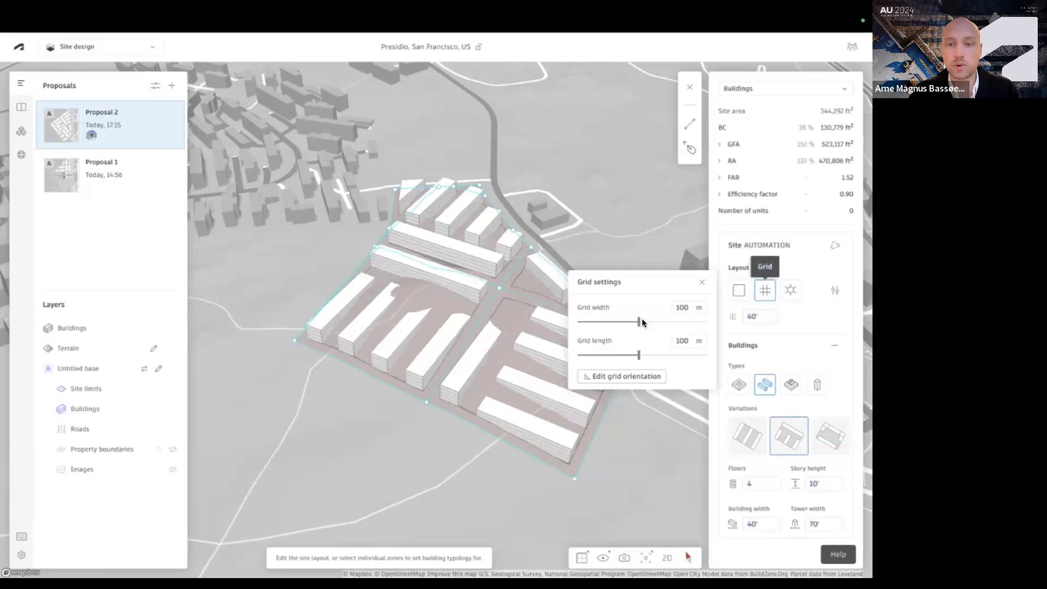
Align the grid orientation with the site edge along the main road and set the grid width and length to 63 m
click(625, 376)
click(633, 354)
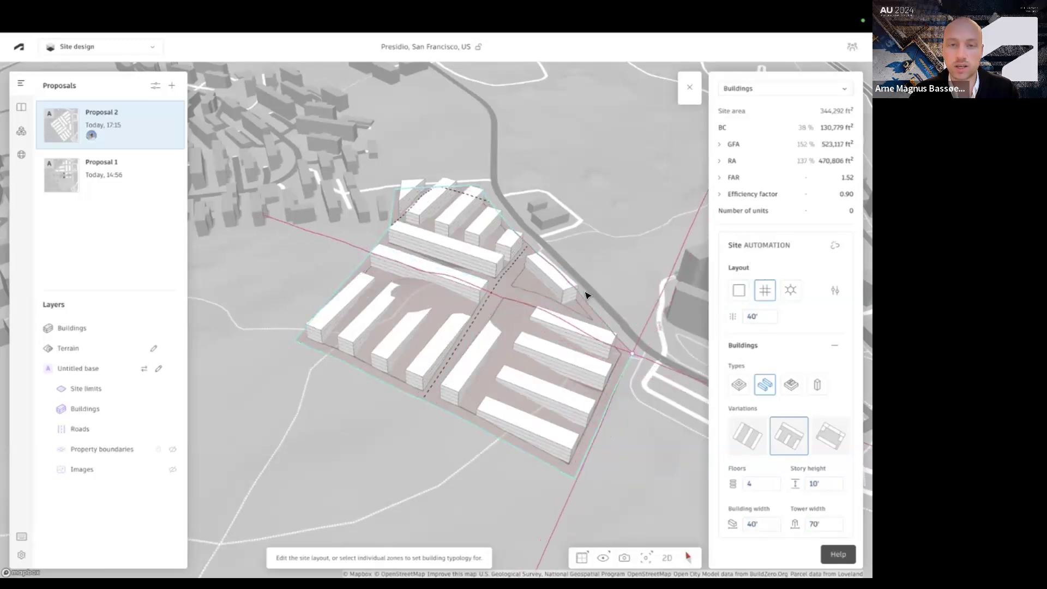
click(480, 187)
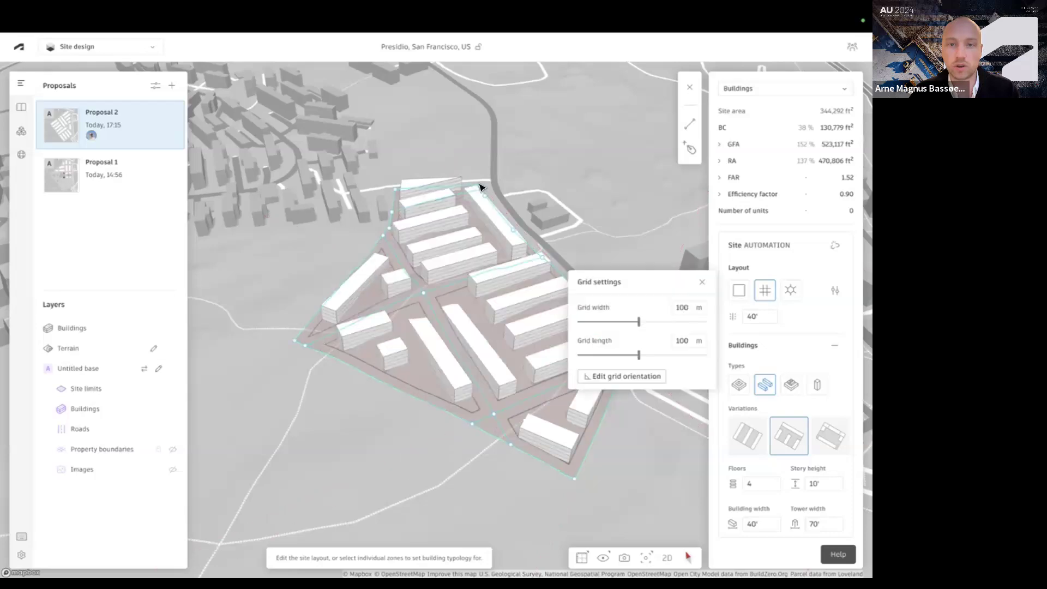
drag(620, 321, 614, 320)
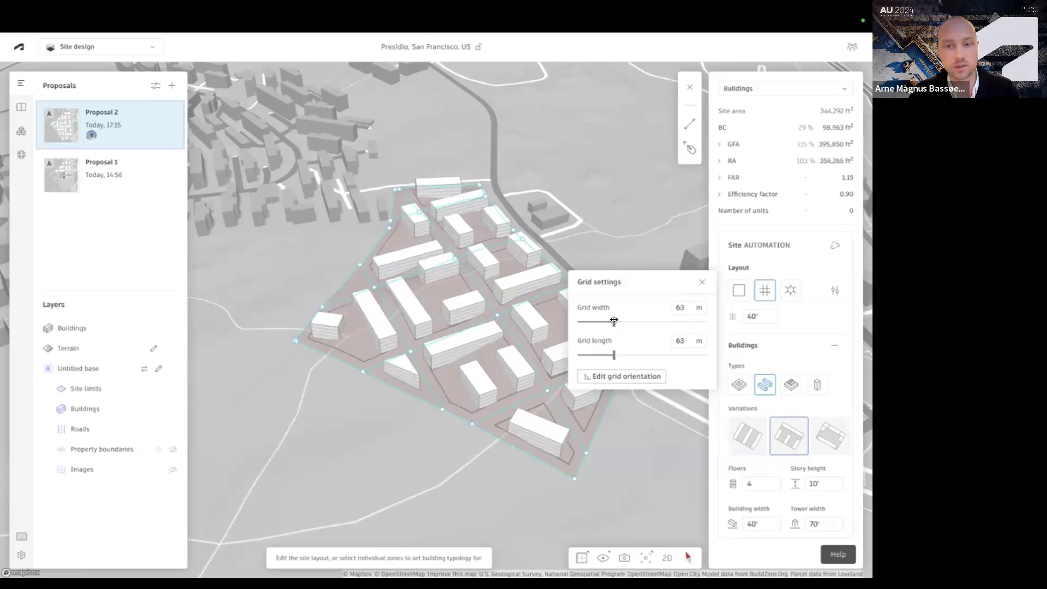
drag(614, 320, 615, 320)
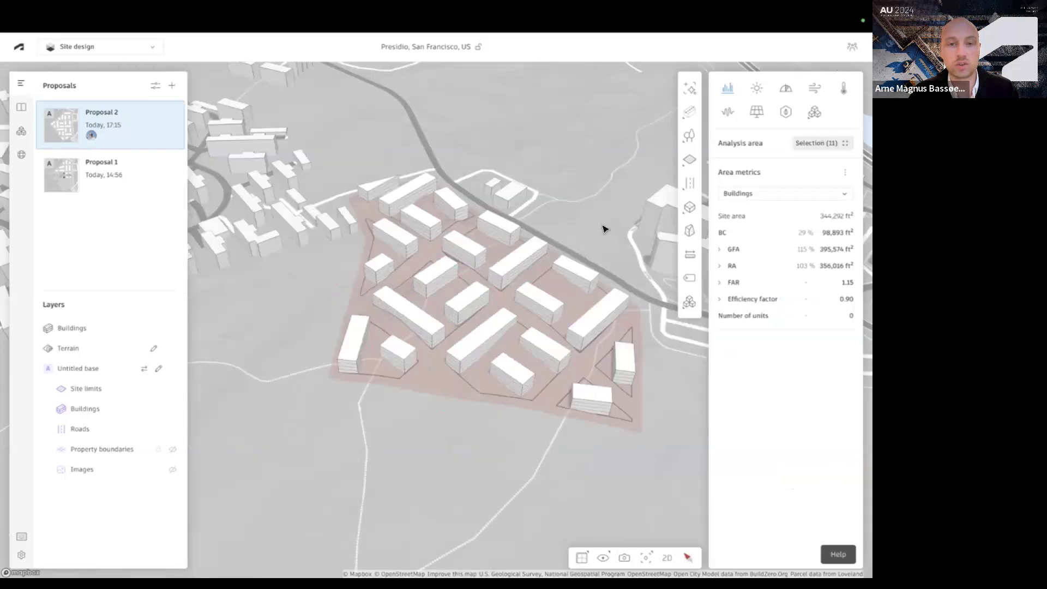
Try another building type with its second variation on the zone beside the main road, and restore the line type
right_drag(605, 229, 504, 296)
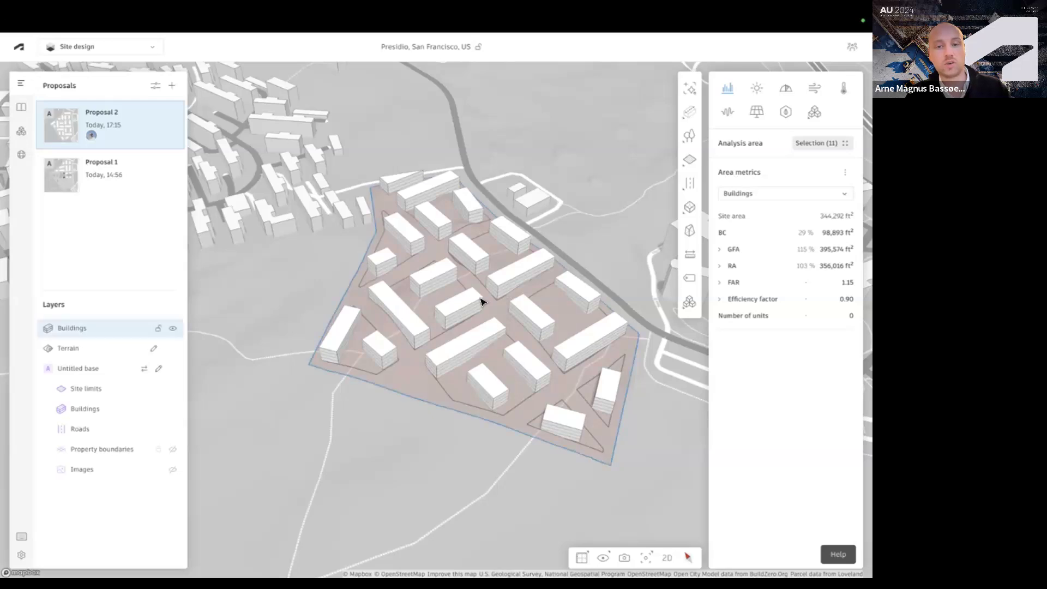
double_click(481, 302)
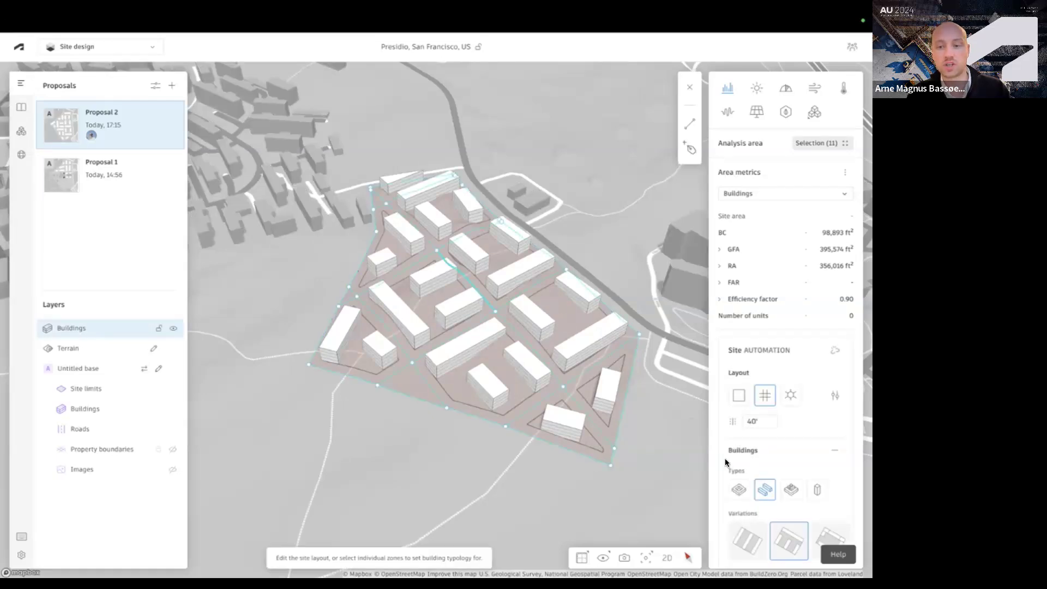
click(785, 492)
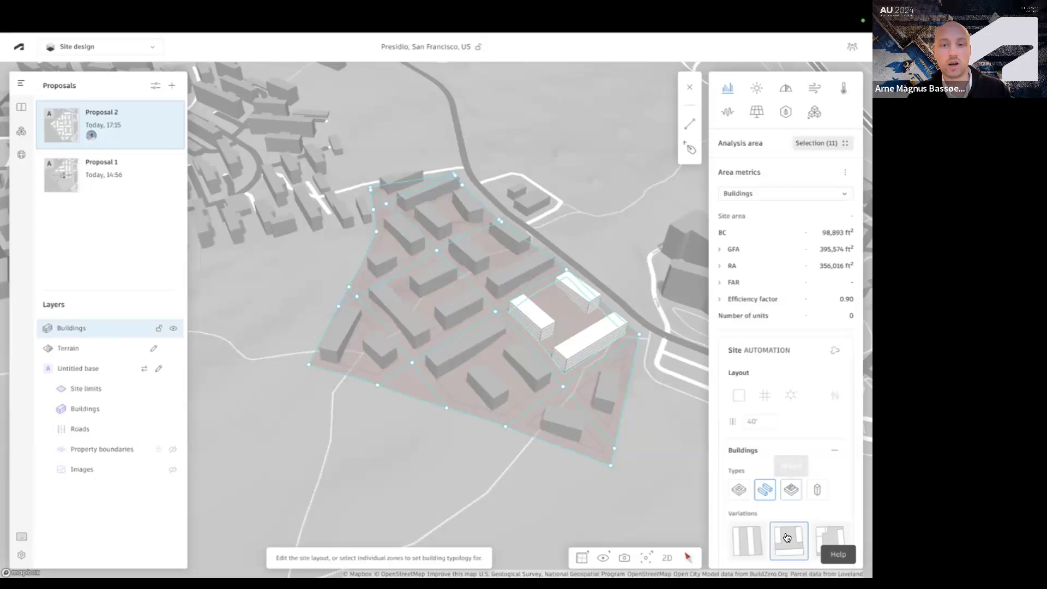
click(787, 537)
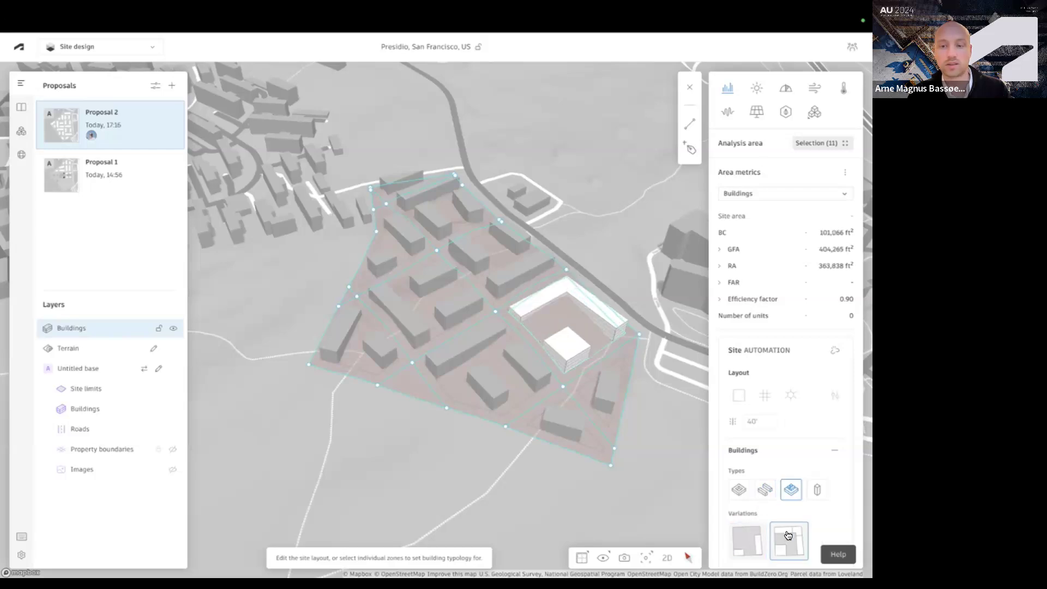
click(765, 489)
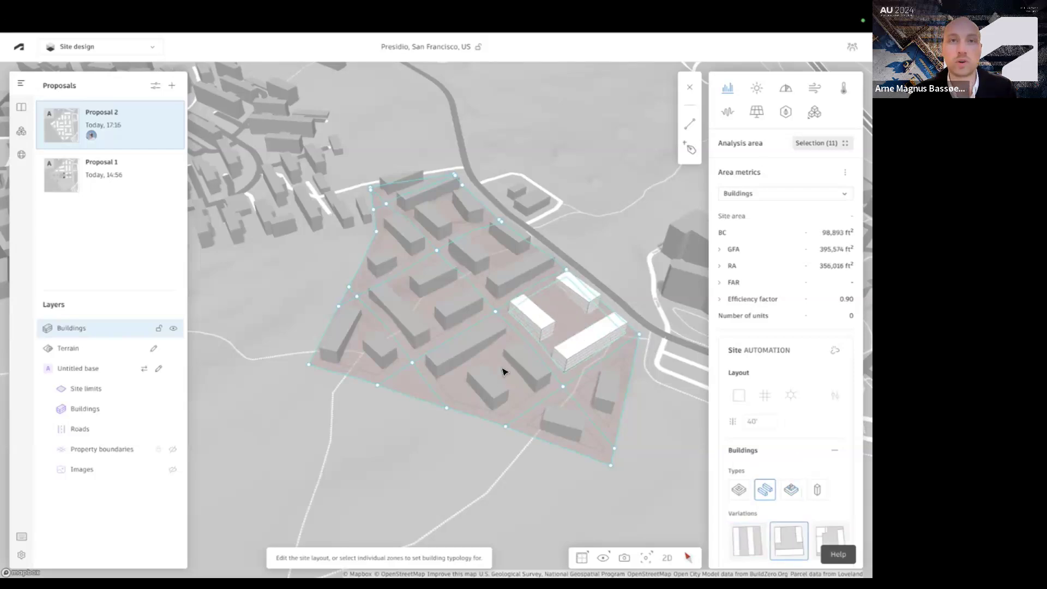
Release the site automation into separate buildings and zones
click(438, 282)
click(382, 289)
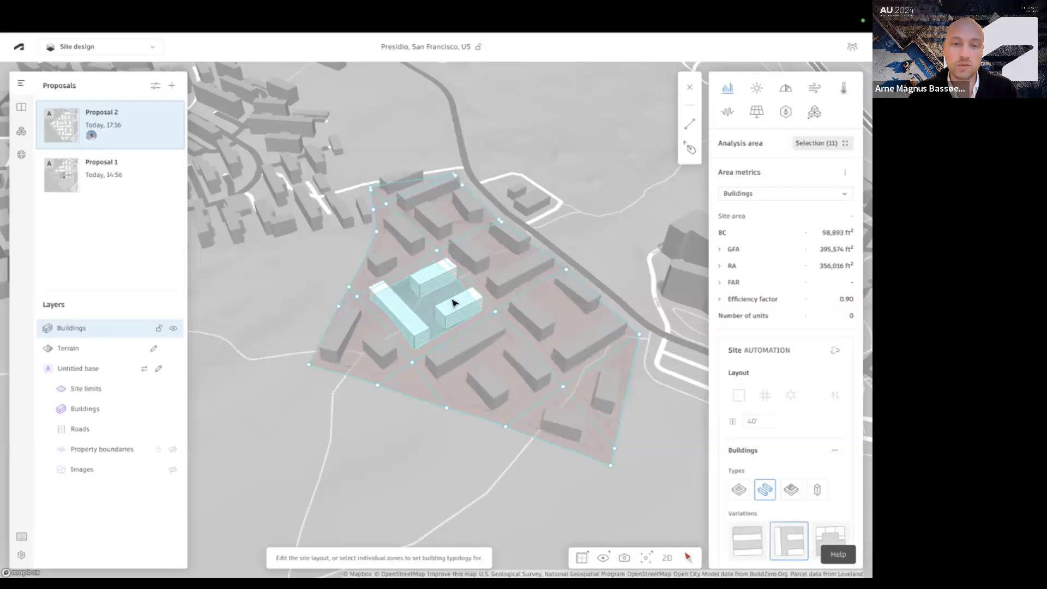
click(836, 353)
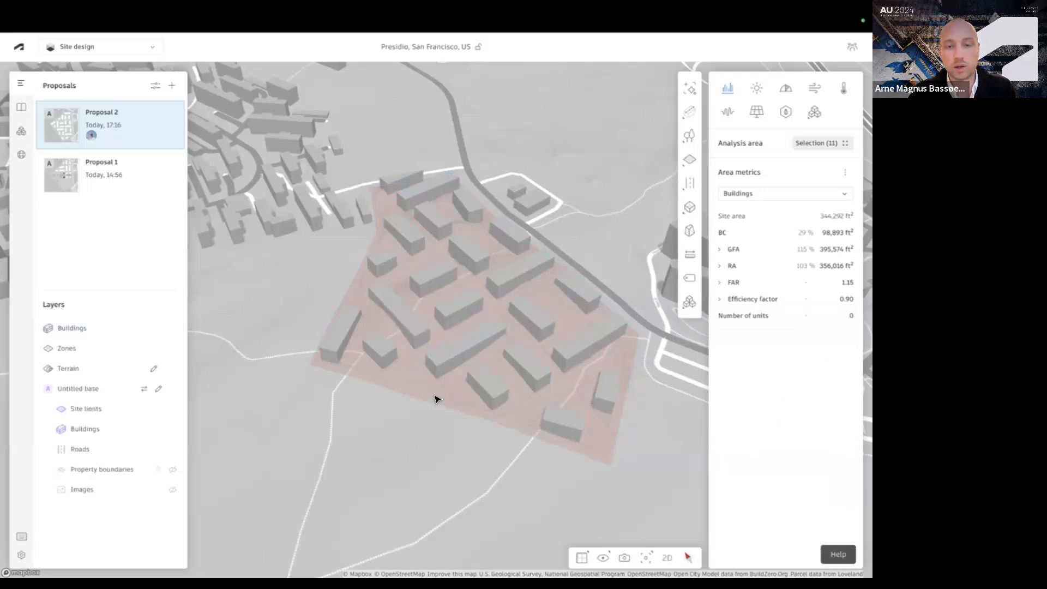
Reload the page to refresh the 3D scene of the proposal
right_drag(489, 360, 508, 356)
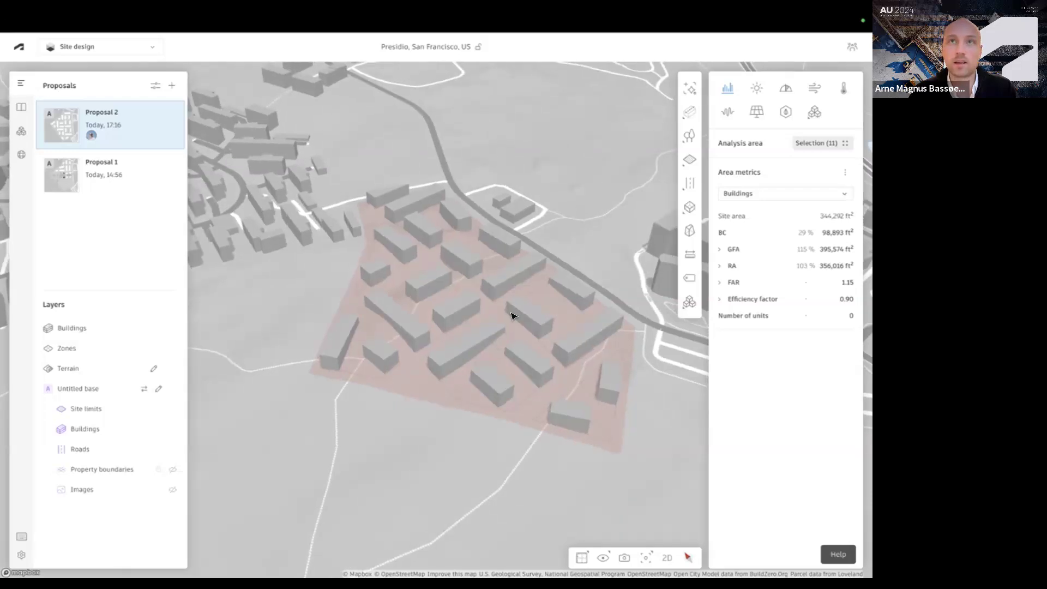
scroll(511, 315, up, 2)
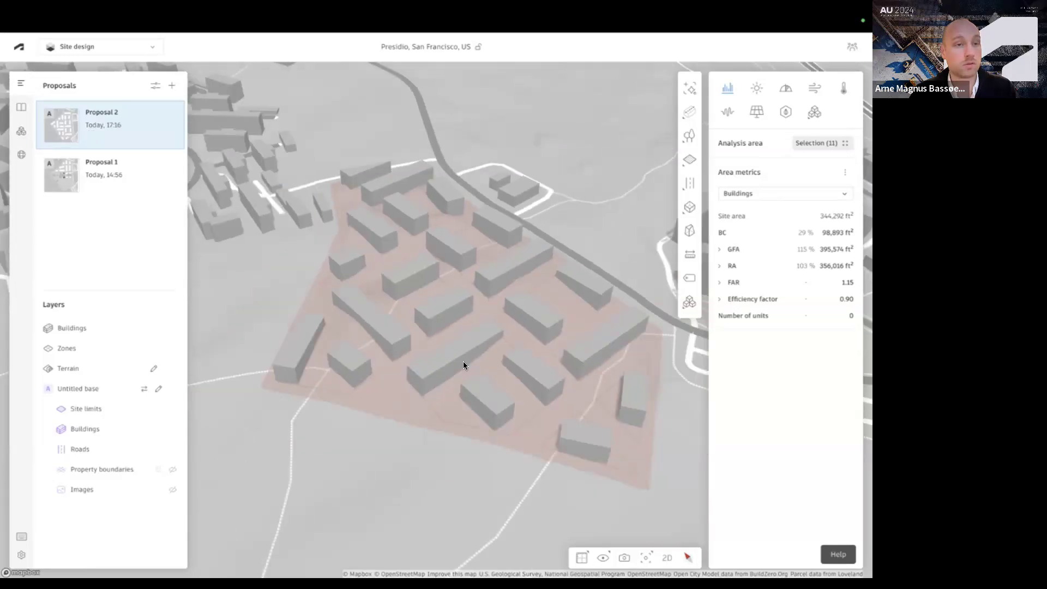
key(super+r)
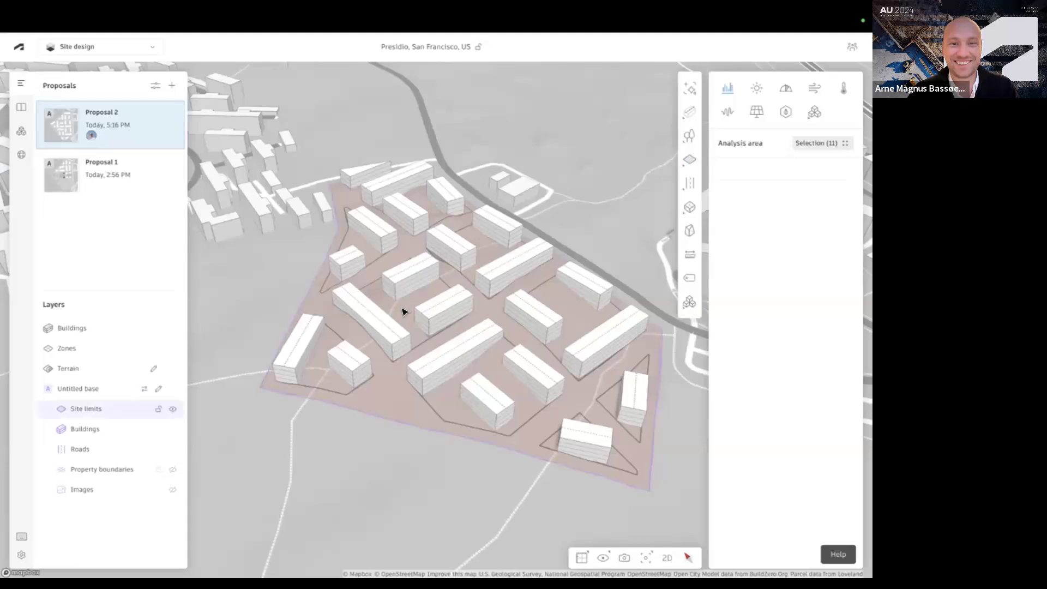
click(409, 312)
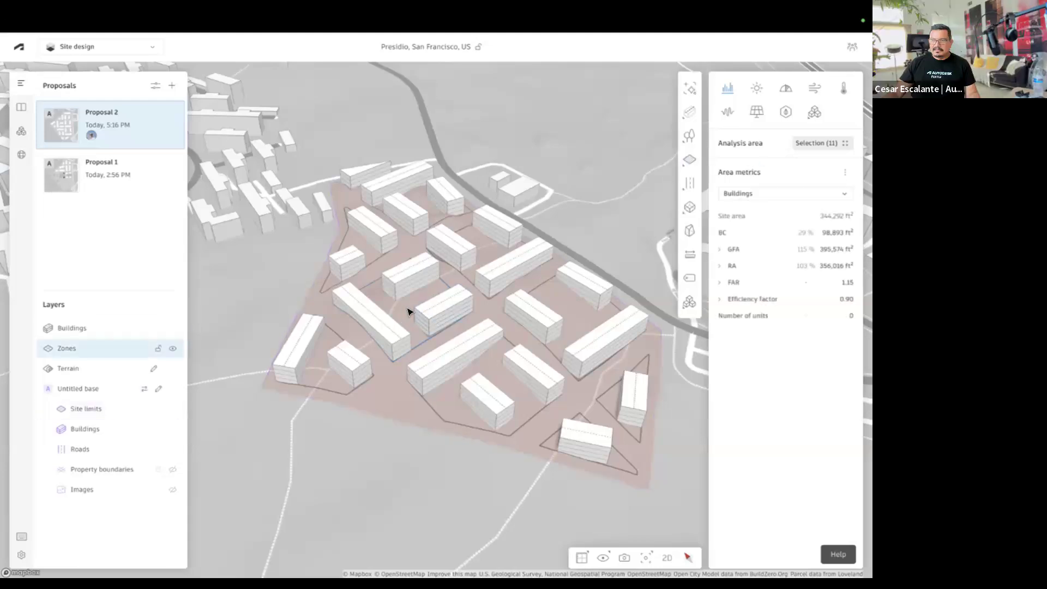
Open the outline of the zone around the three central-left buildings and finish editing without changing its points
scroll(409, 312, up, 3)
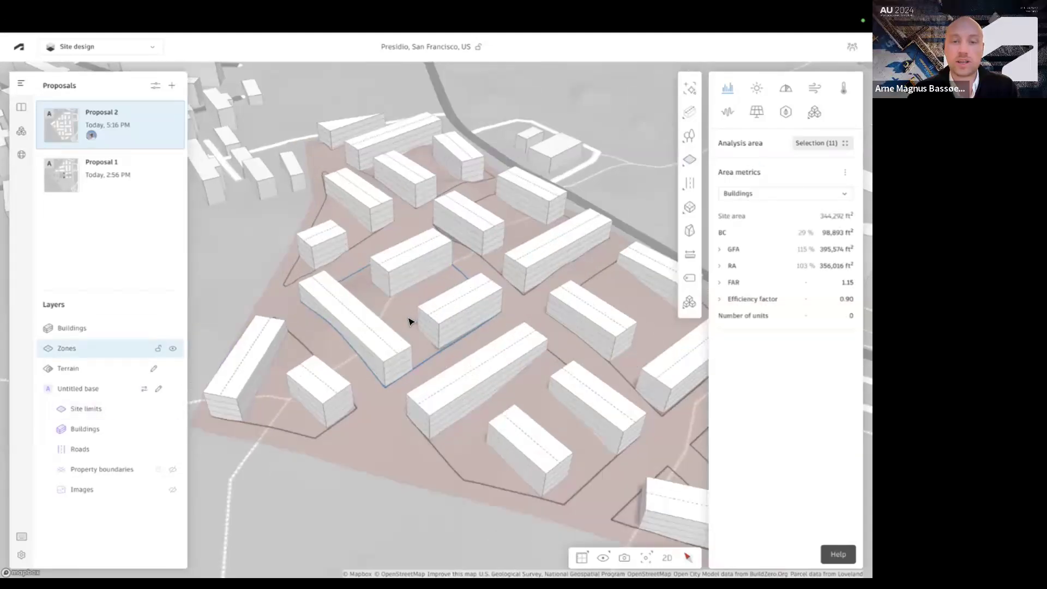
scroll(409, 321, down, 3)
scroll(401, 321, up, 3)
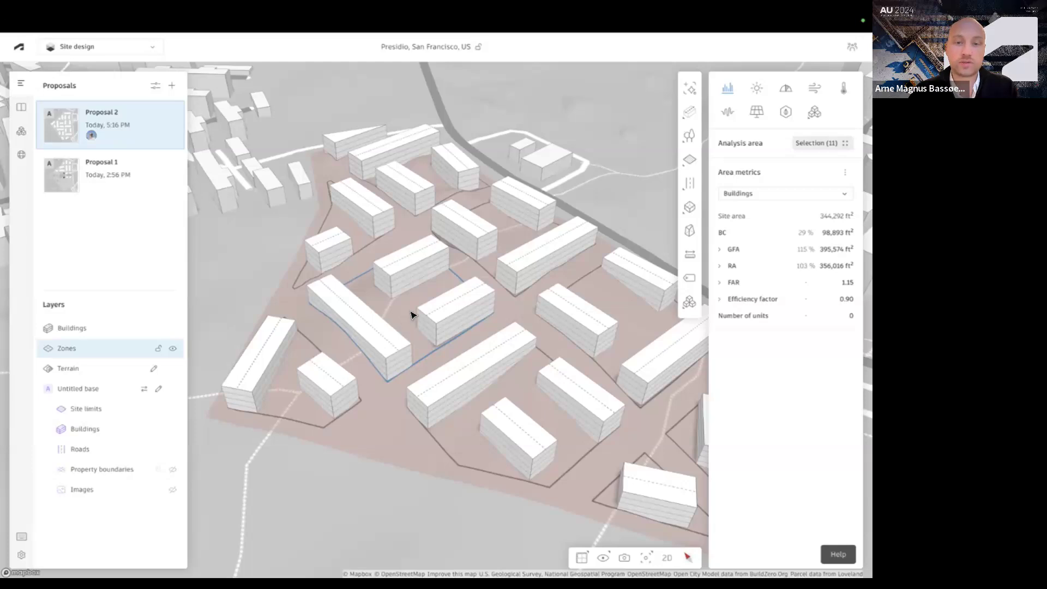
double_click(411, 312)
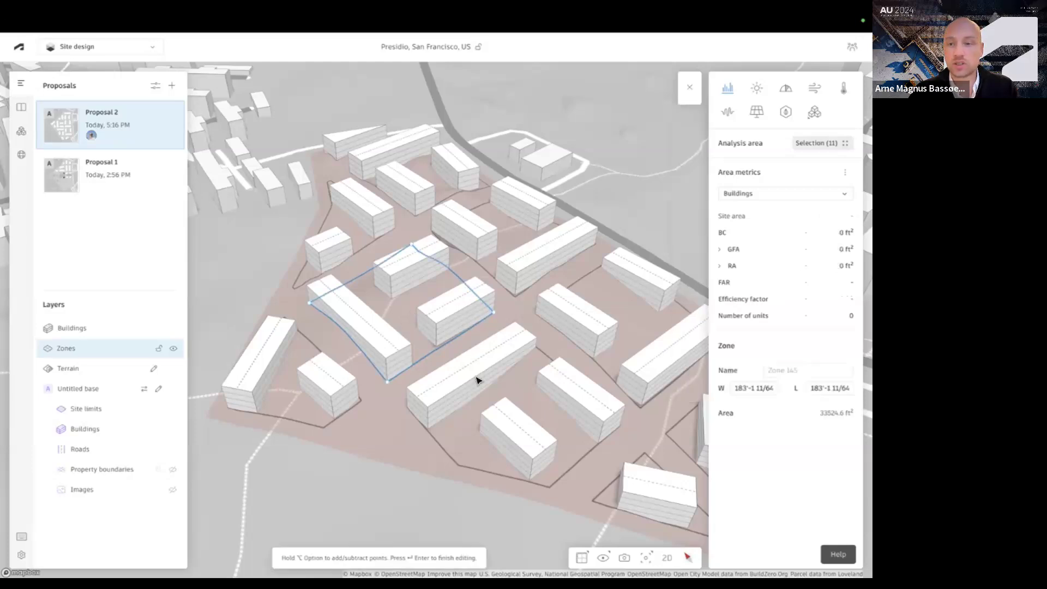
key(Return)
Release the long line building in the central-left zone to a basic building and convert it to a 3D sketch
click(368, 332)
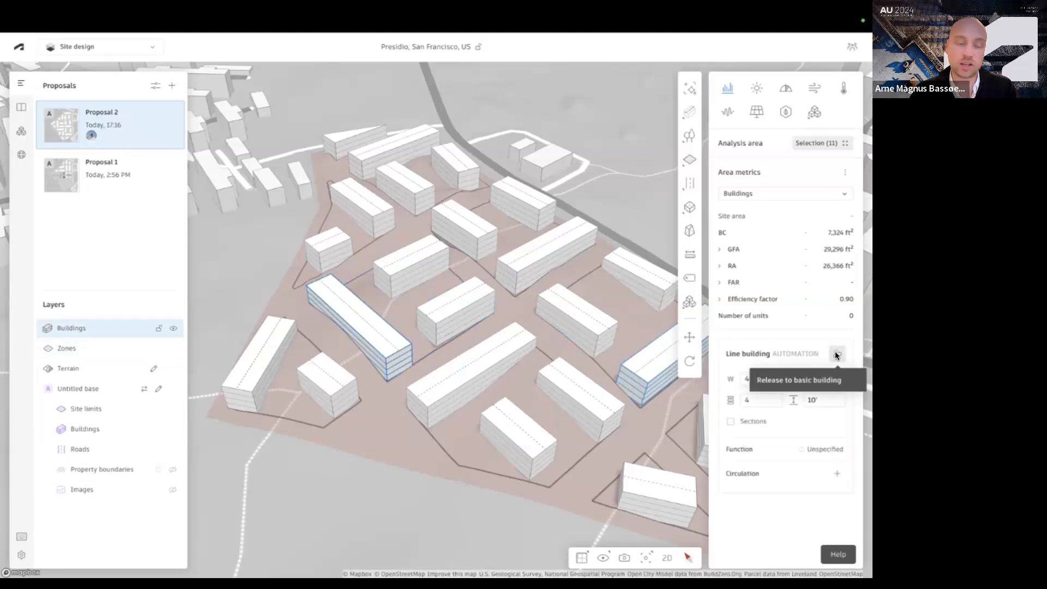
click(835, 355)
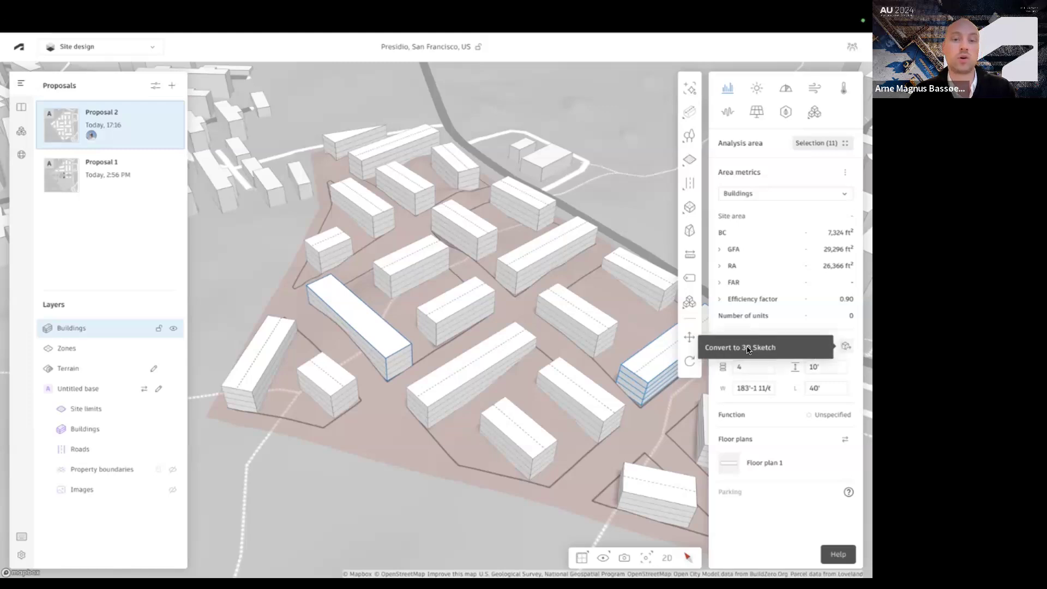
click(842, 347)
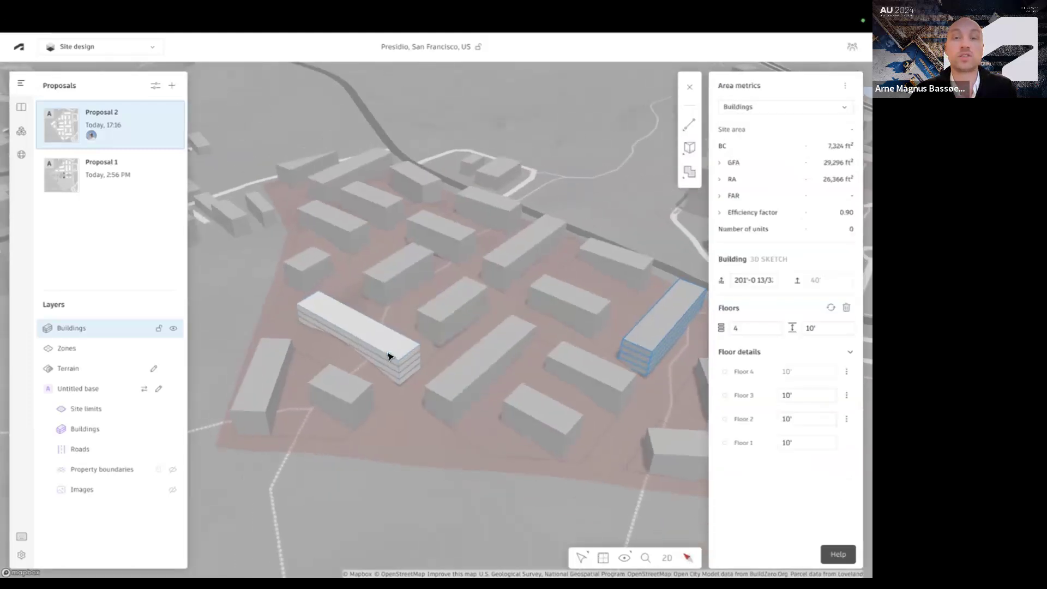
Try to move the long 3D sketch building from its lower front corner, switching from free to horizontal mode
scroll(353, 369, up, 3)
right_drag(345, 369, 331, 365)
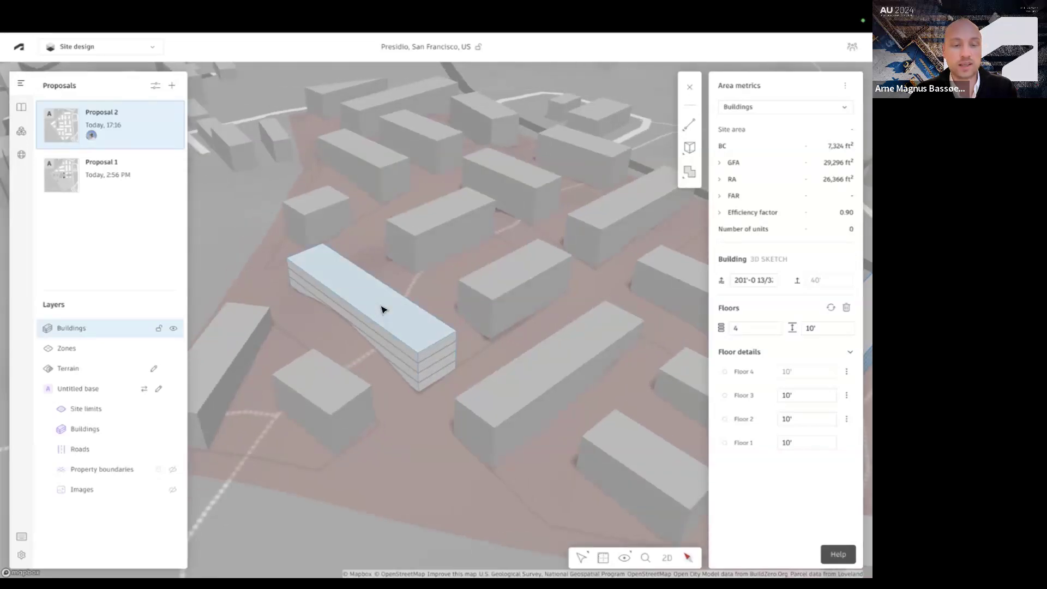
click(381, 309)
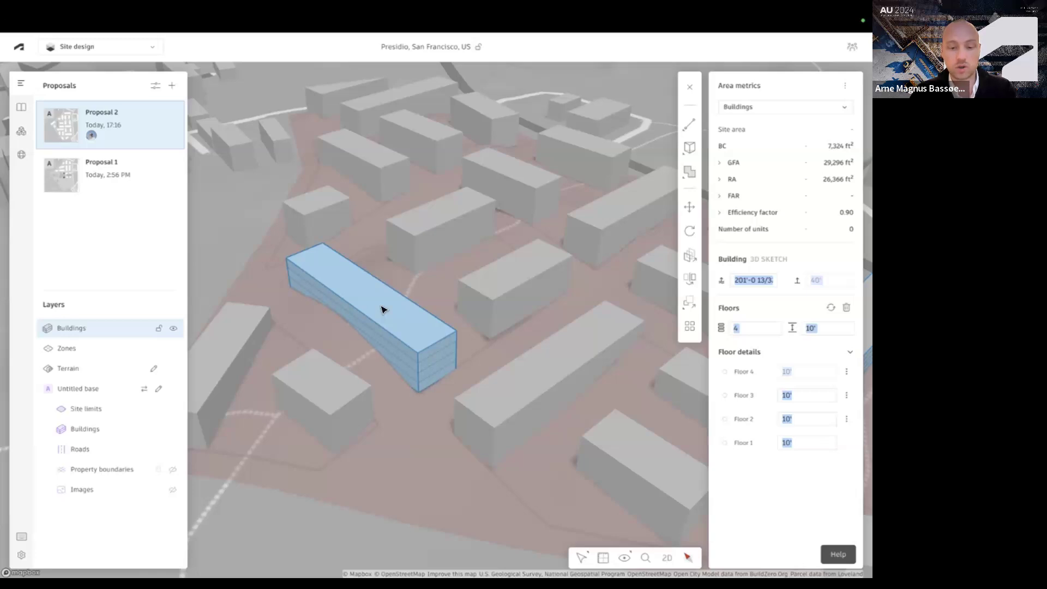
click(689, 207)
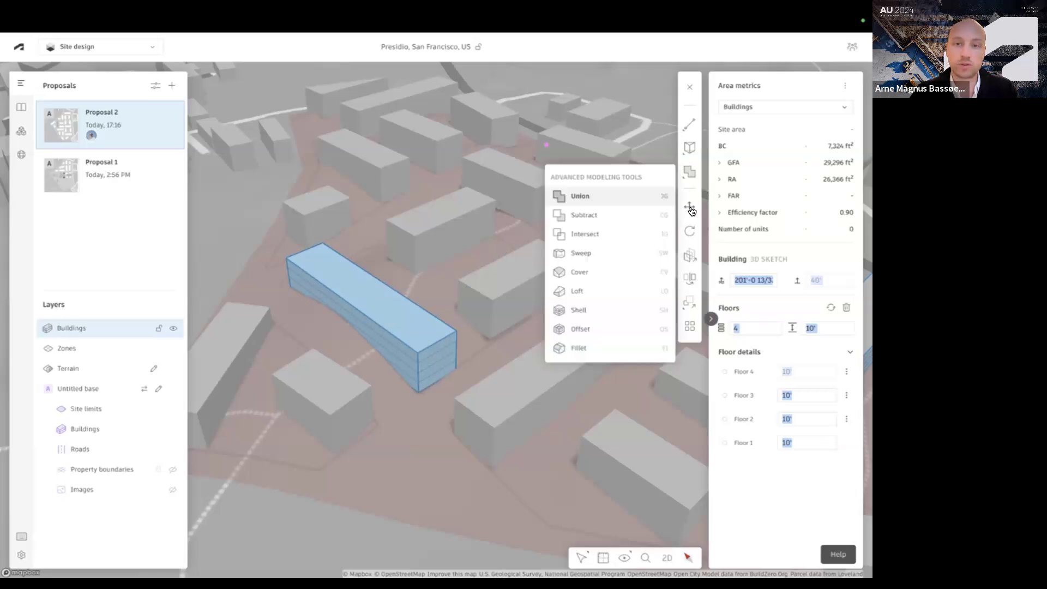
click(415, 388)
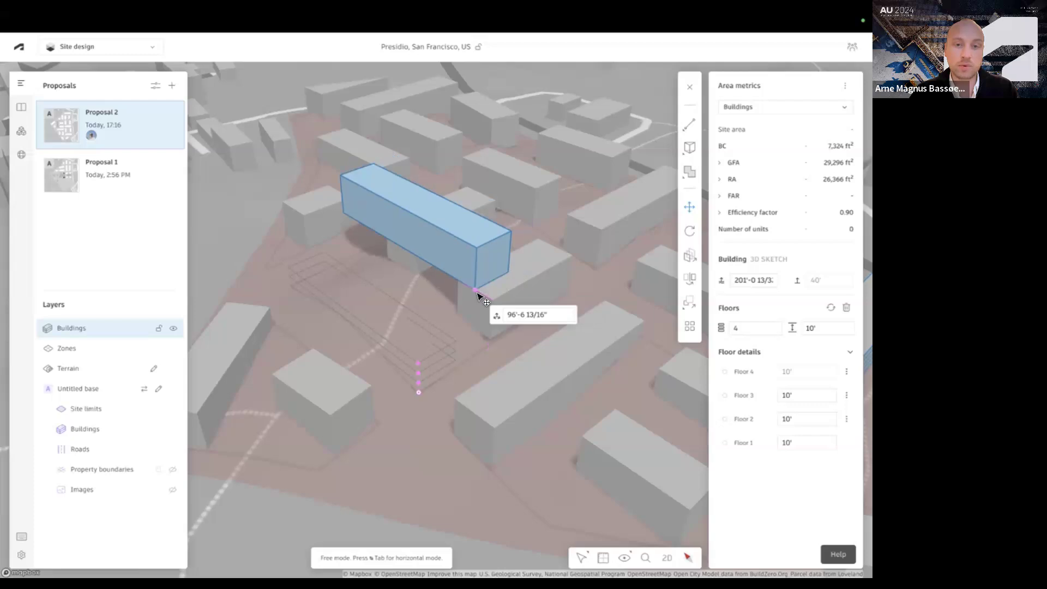
key(Tab)
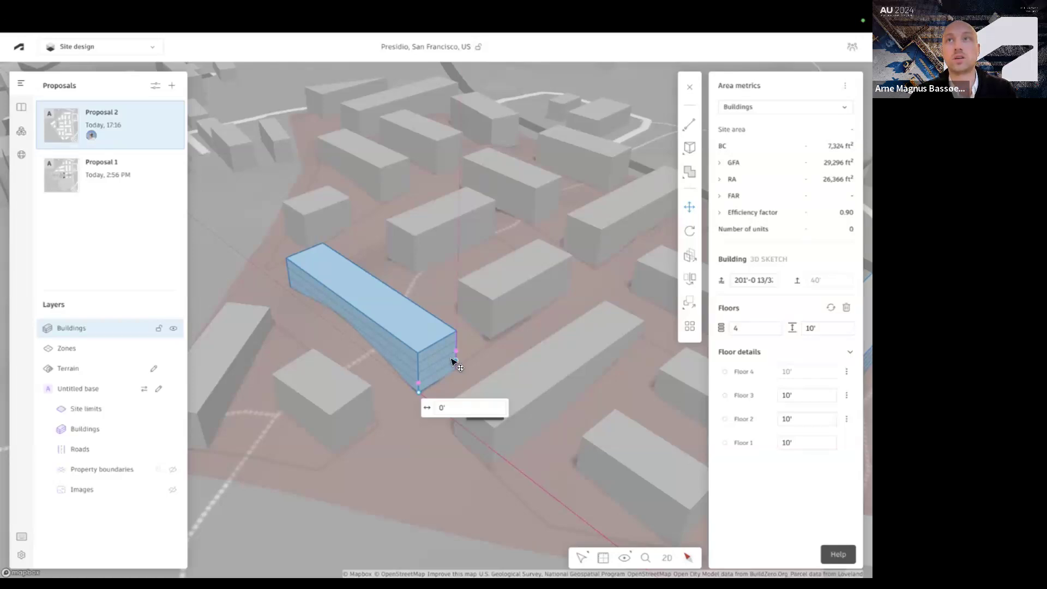
scroll(428, 379, up, 3)
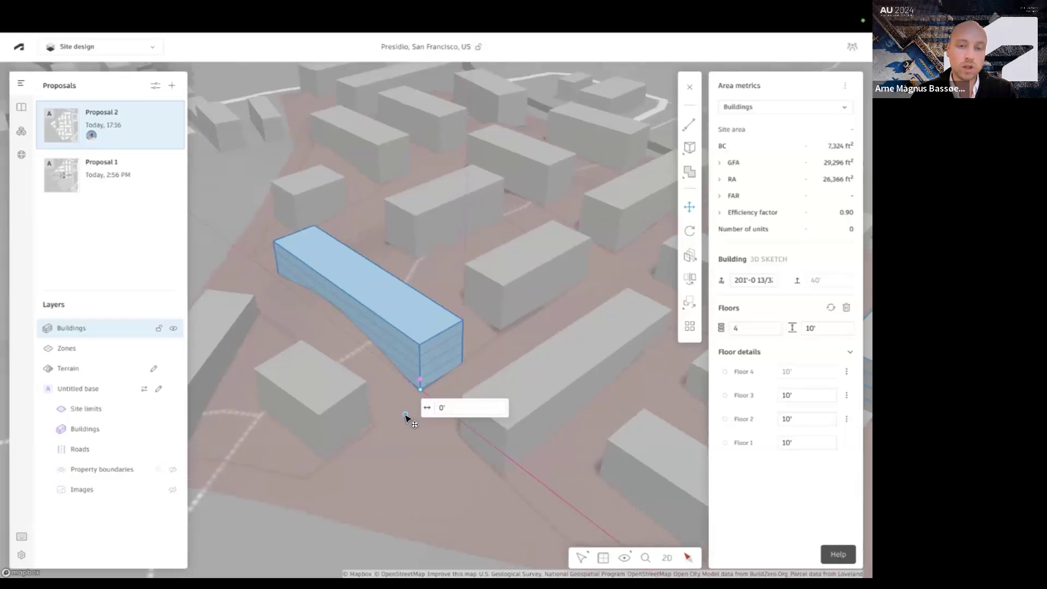
mouse_move(429, 375)
mouse_down()
mouse_move(429, 353)
mouse_move(486, 270)
mouse_move(416, 309)
mouse_move(427, 375)
mouse_up()
scroll(408, 273, down, 4)
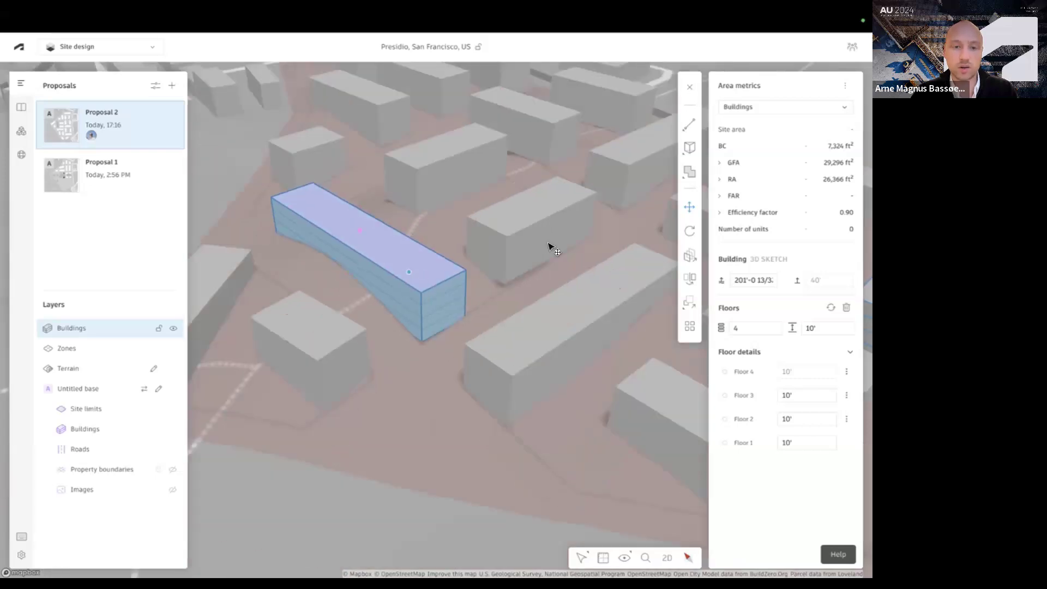
Sketch a closed four-point spline on the open ground in front of the long building and extrude it about 72 ft
click(686, 124)
click(687, 124)
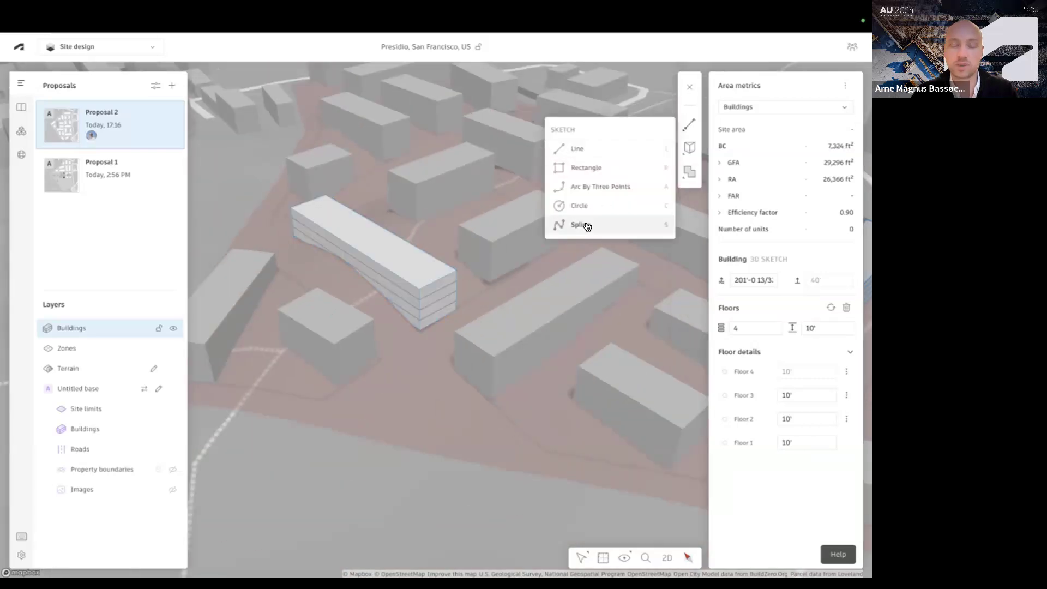
click(589, 227)
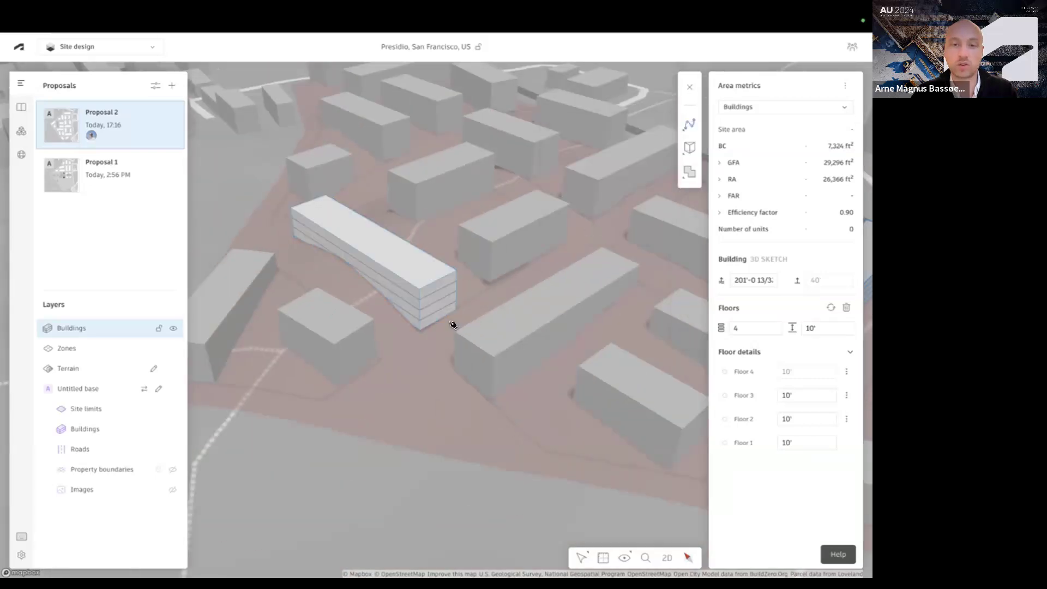
click(373, 418)
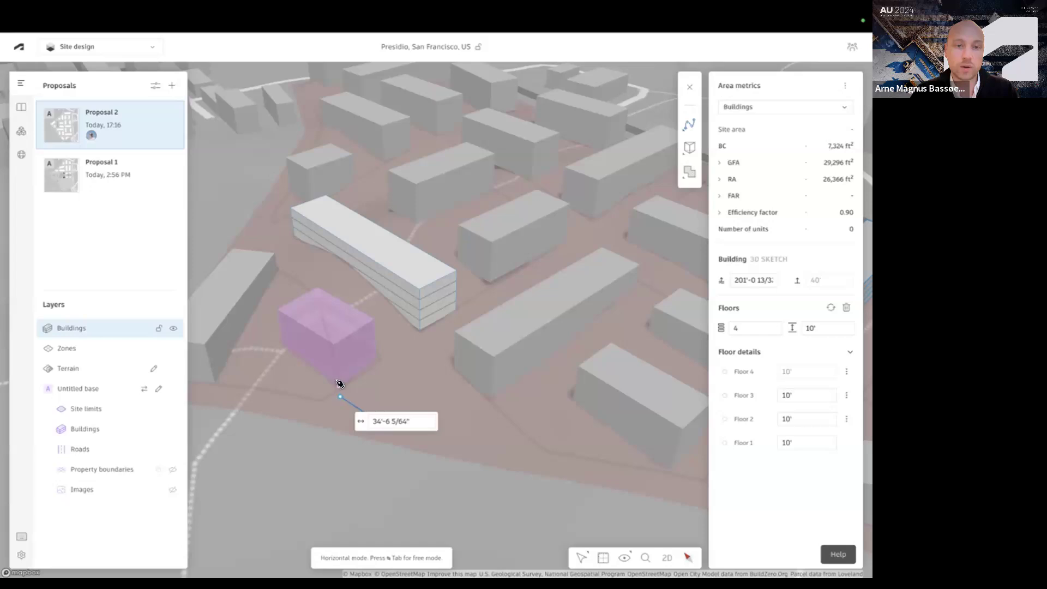
click(377, 322)
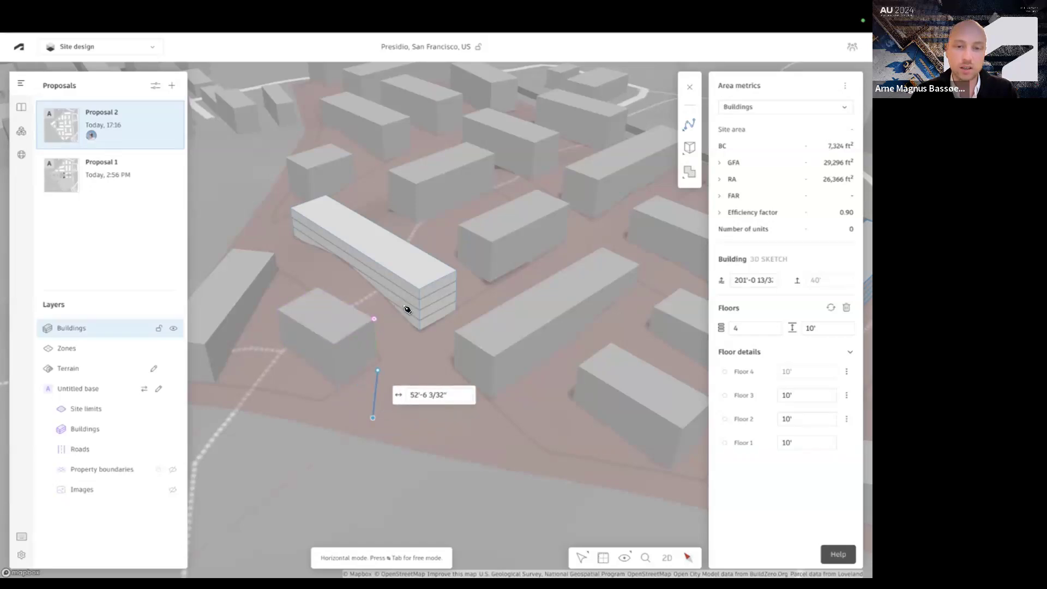
click(456, 329)
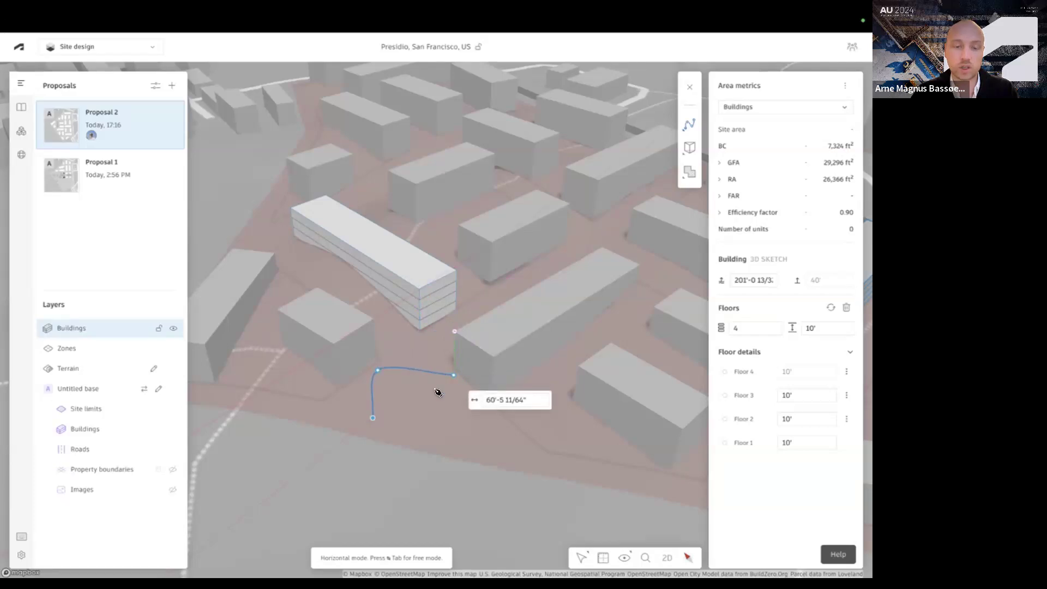
click(420, 426)
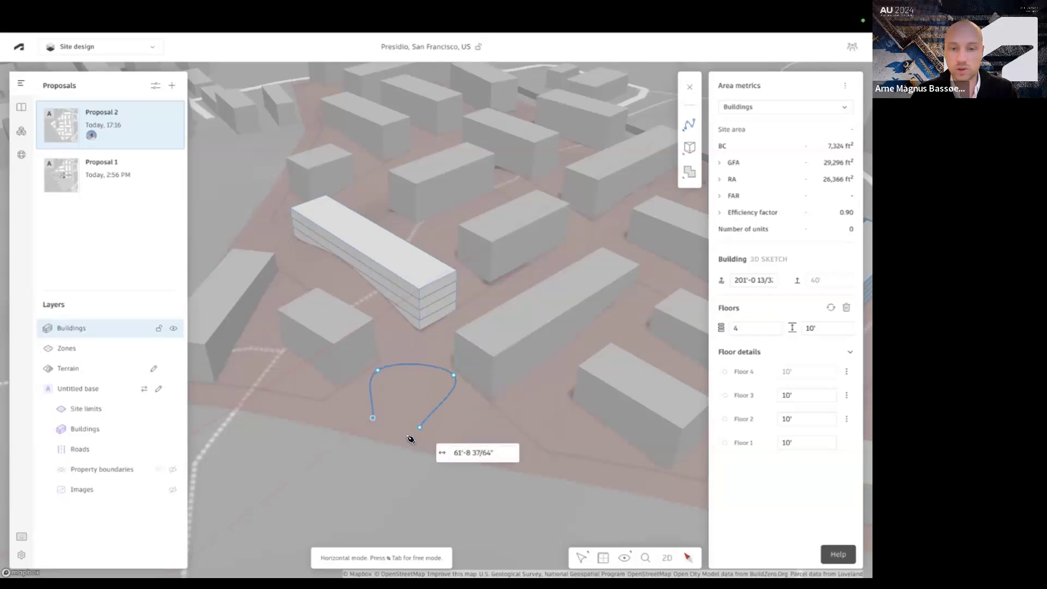
click(381, 420)
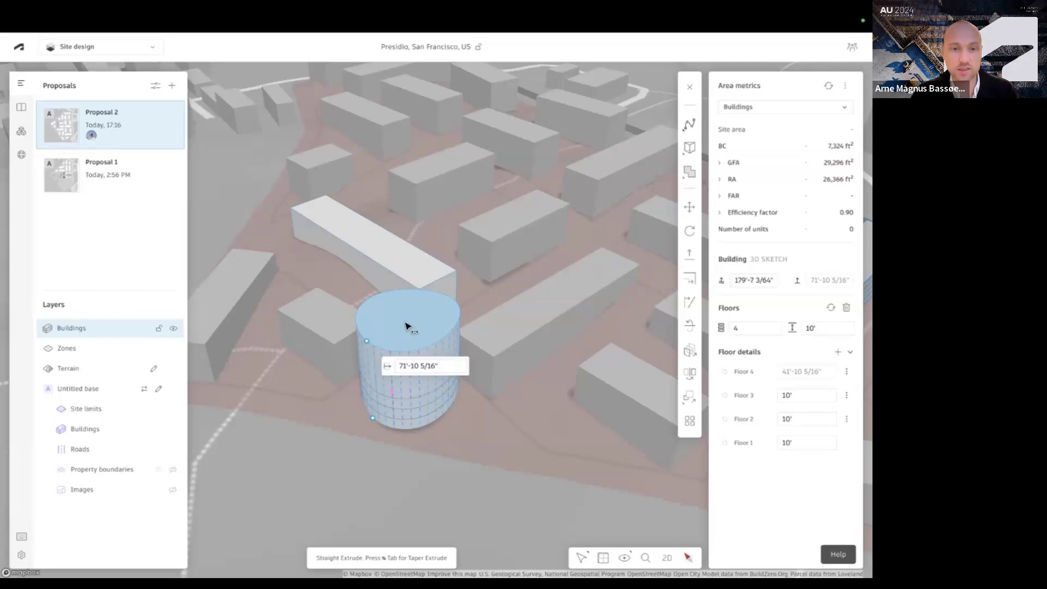
Rotate the rounded volume's top face about its vertical axis to twist the sides, and finish the 3D sketch
click(689, 231)
scroll(449, 406, up, 3)
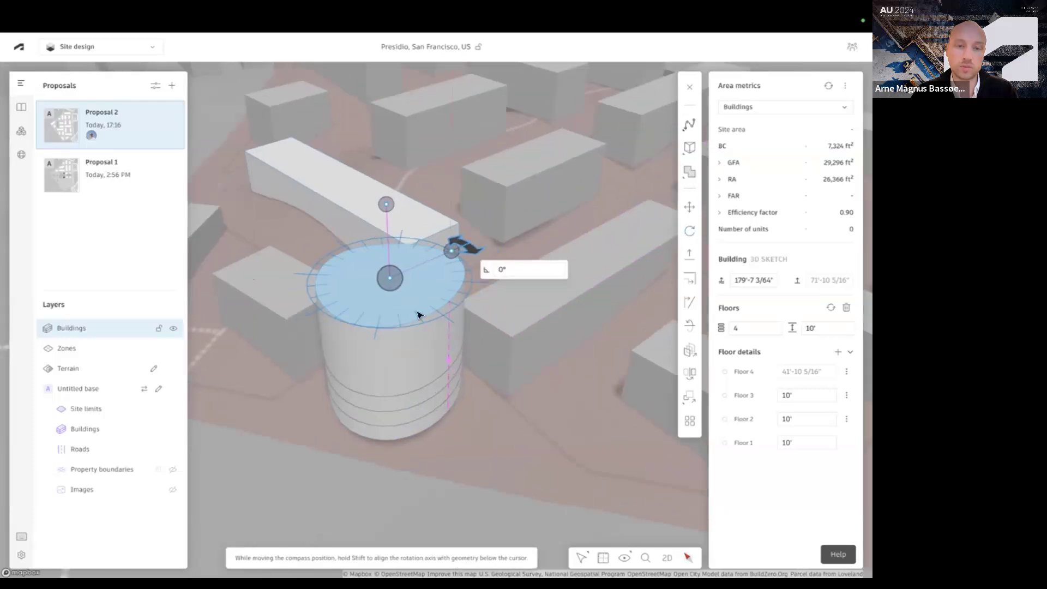
drag(470, 246, 615, 295)
right_drag(453, 445, 423, 430)
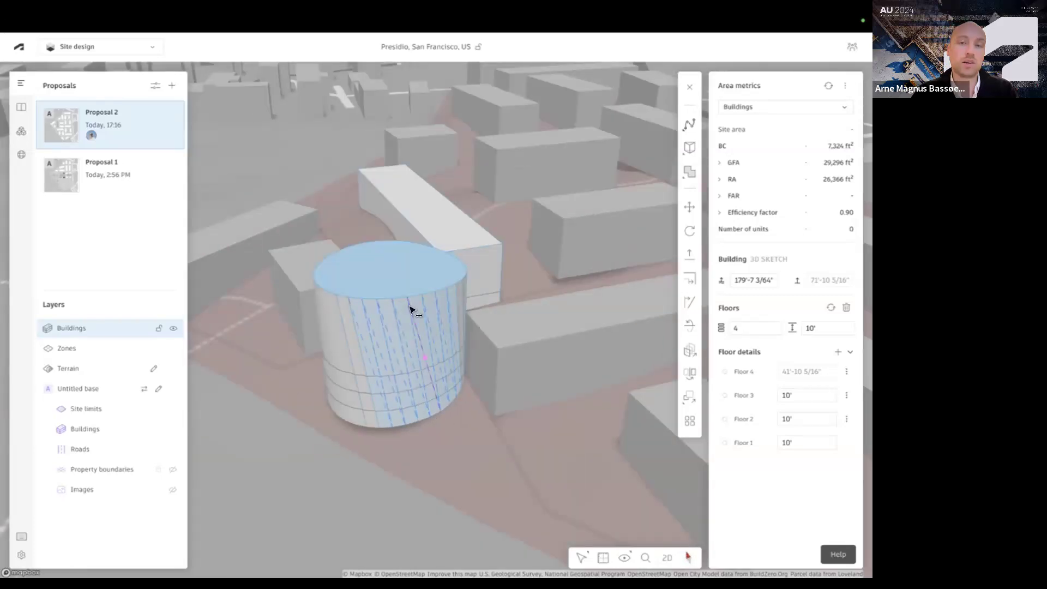
click(410, 353)
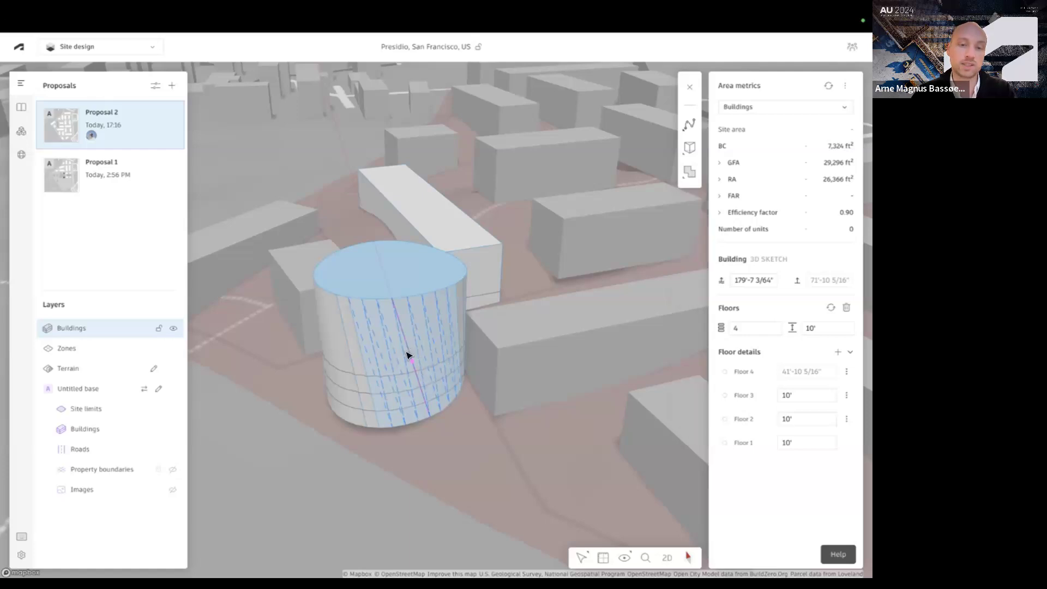
double_click(283, 459)
mouse_move(284, 442)
right_down()
mouse_move(365, 432)
mouse_move(302, 447)
right_up()
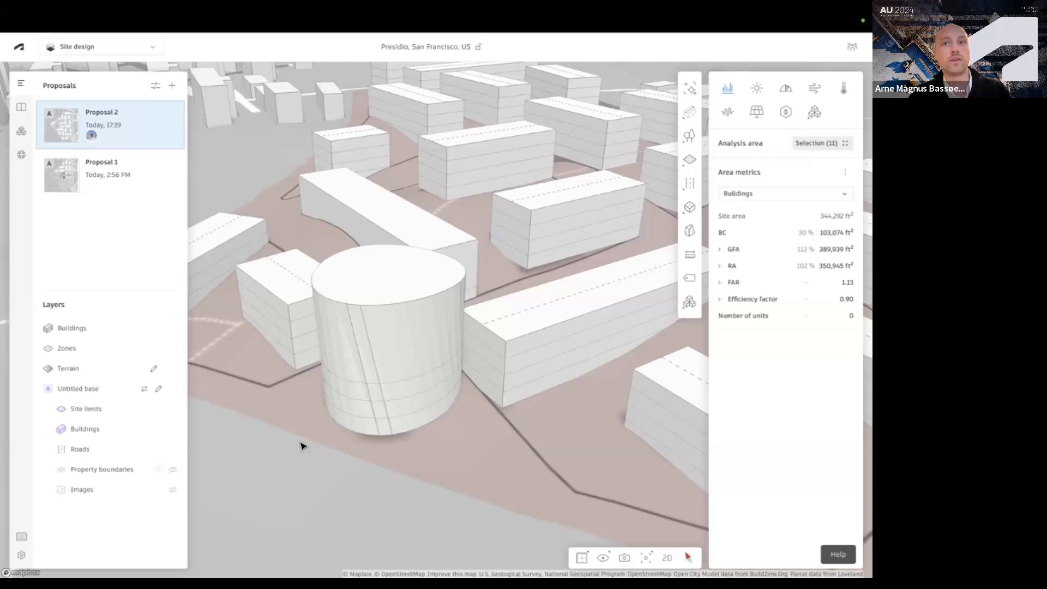
right_drag(302, 442, 308, 448)
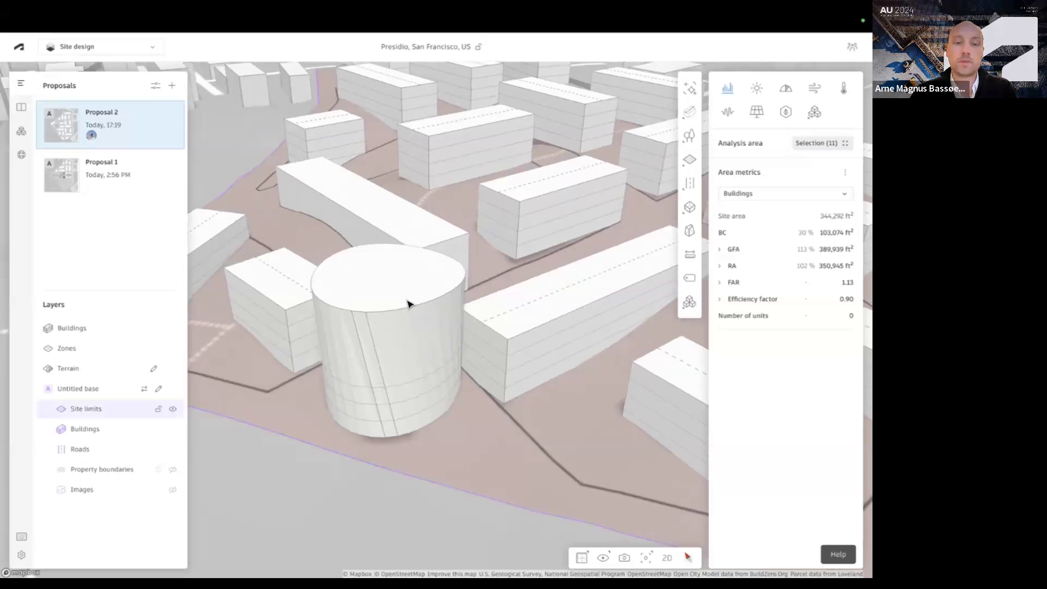
Reopen the building in 3D Sketch, remove all floors to make it a generic volume, and finish the sketch
click(394, 295)
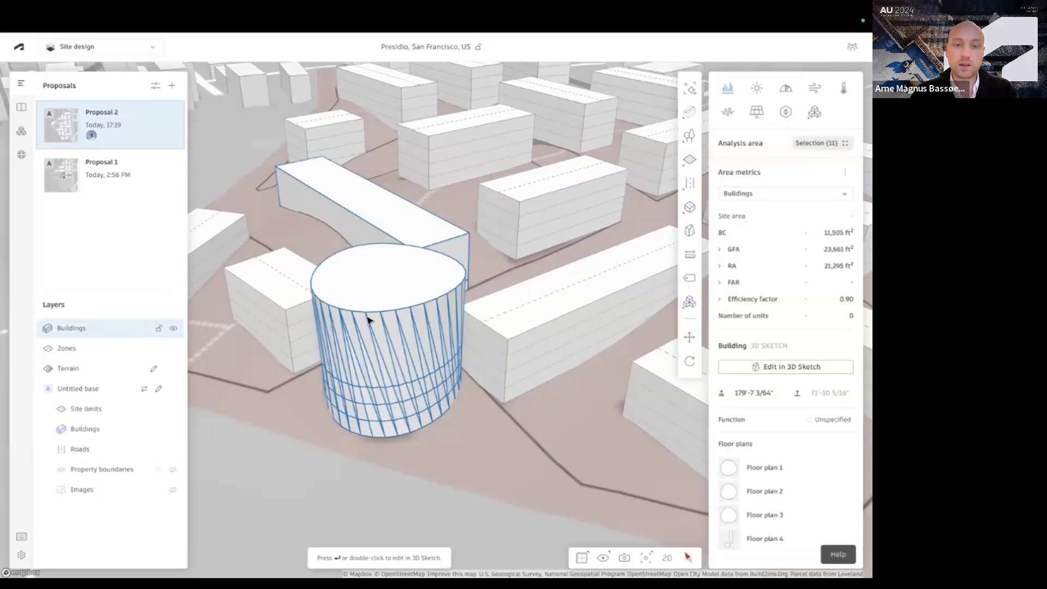
right_drag(367, 342, 368, 356)
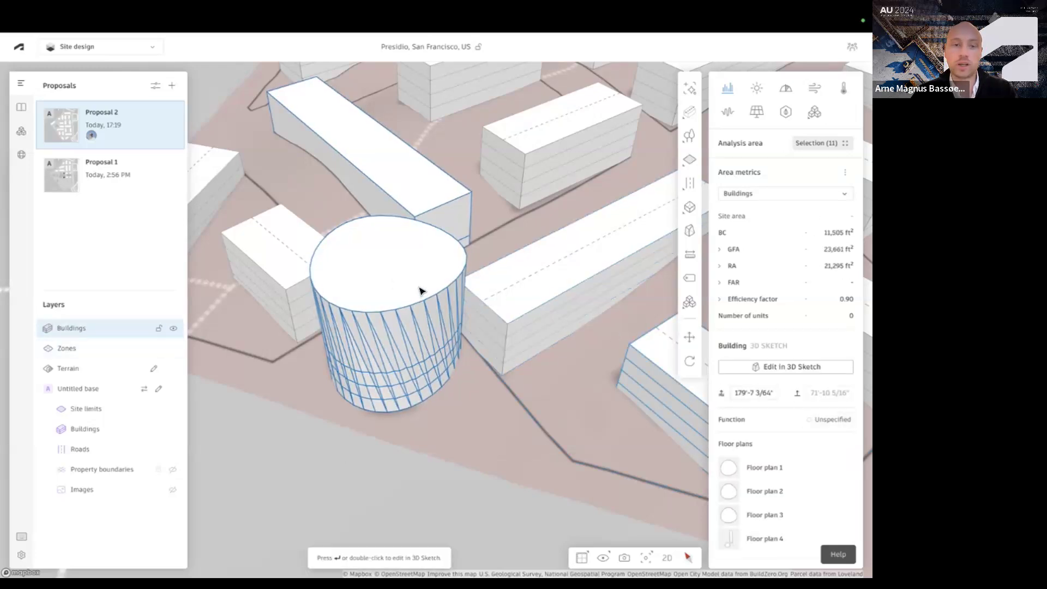
double_click(390, 276)
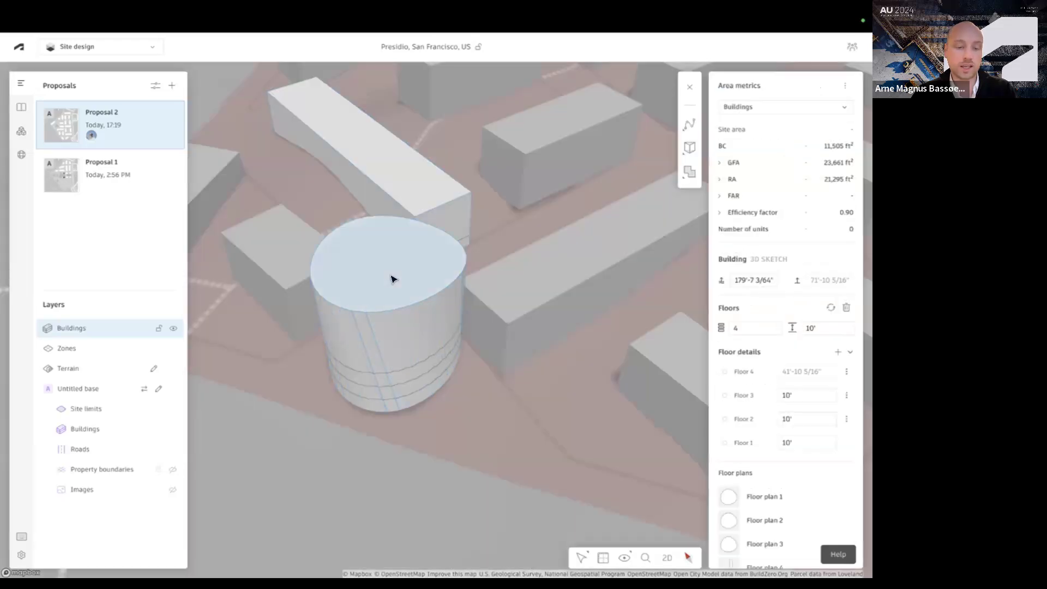
click(391, 278)
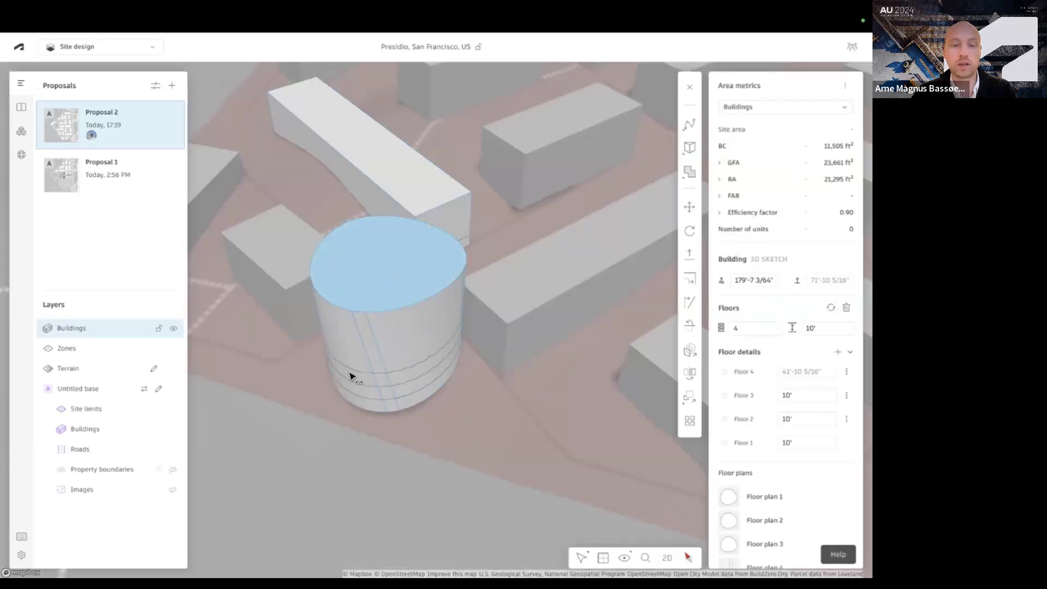
right_drag(339, 431, 299, 463)
drag(300, 463, 502, 228)
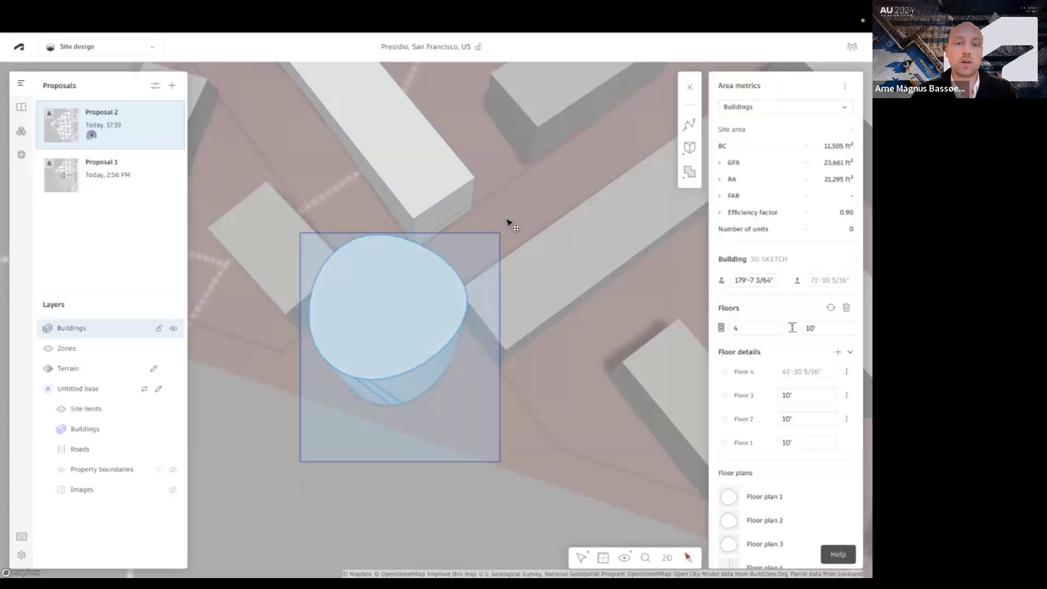
click(829, 305)
right_drag(388, 295, 424, 279)
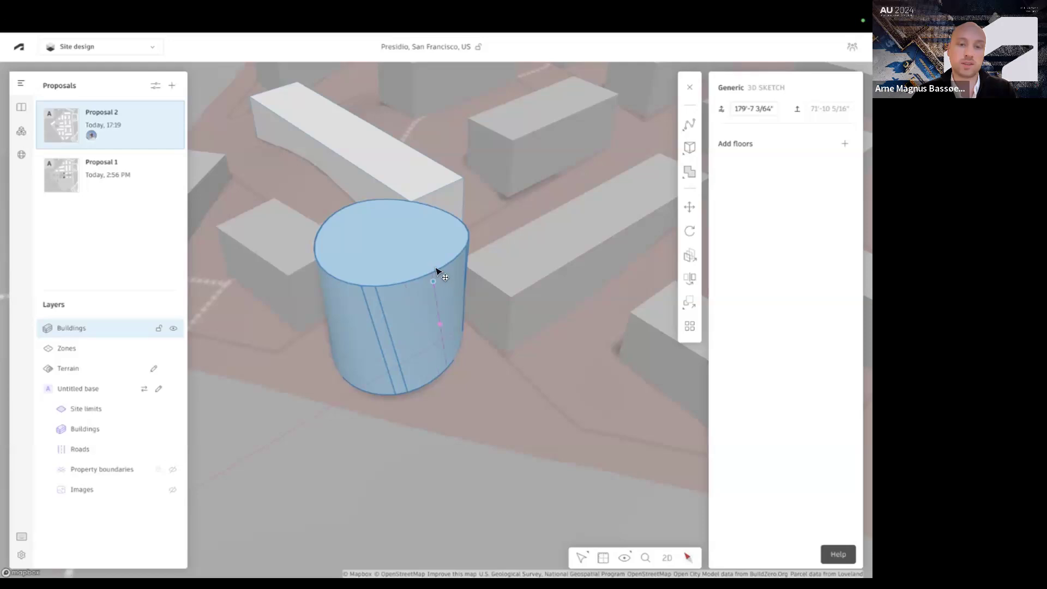
key(Escape)
key(Escape)
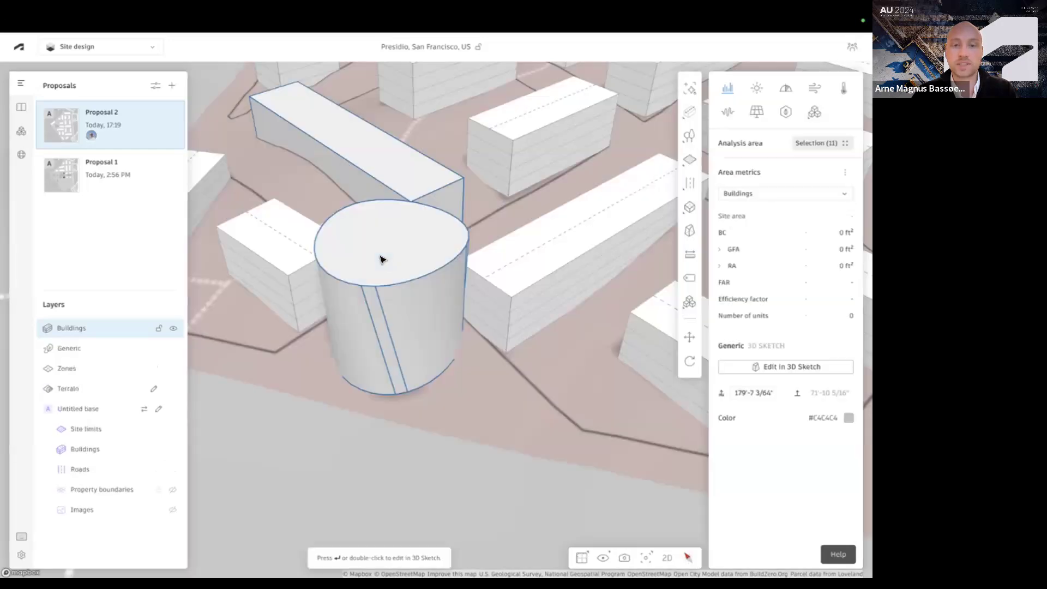
Set the colour of the generic 3D sketch volumes to muted purple #A28DB0
click(848, 418)
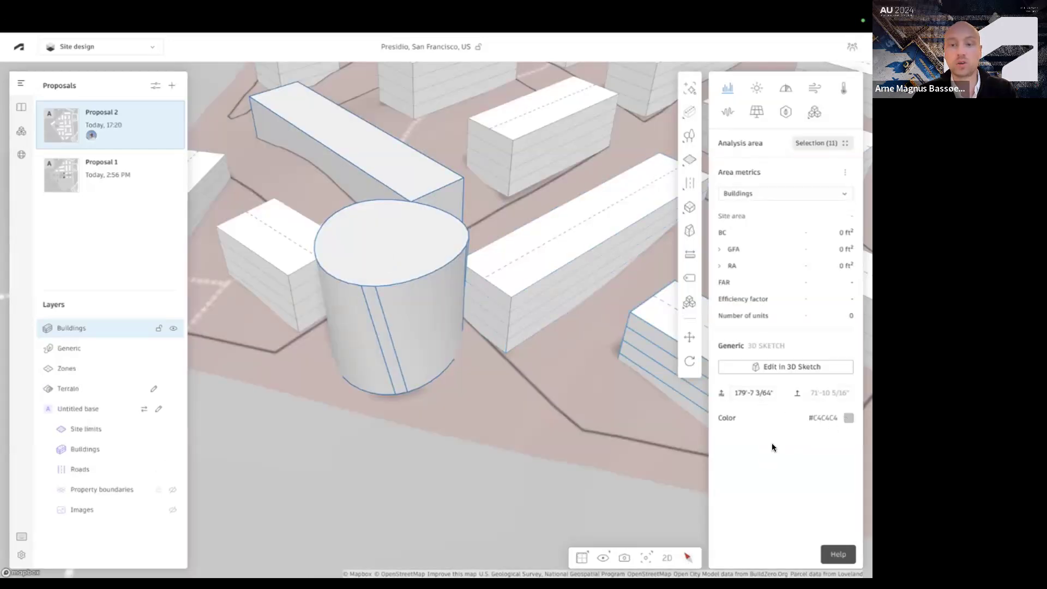
drag(754, 462, 758, 452)
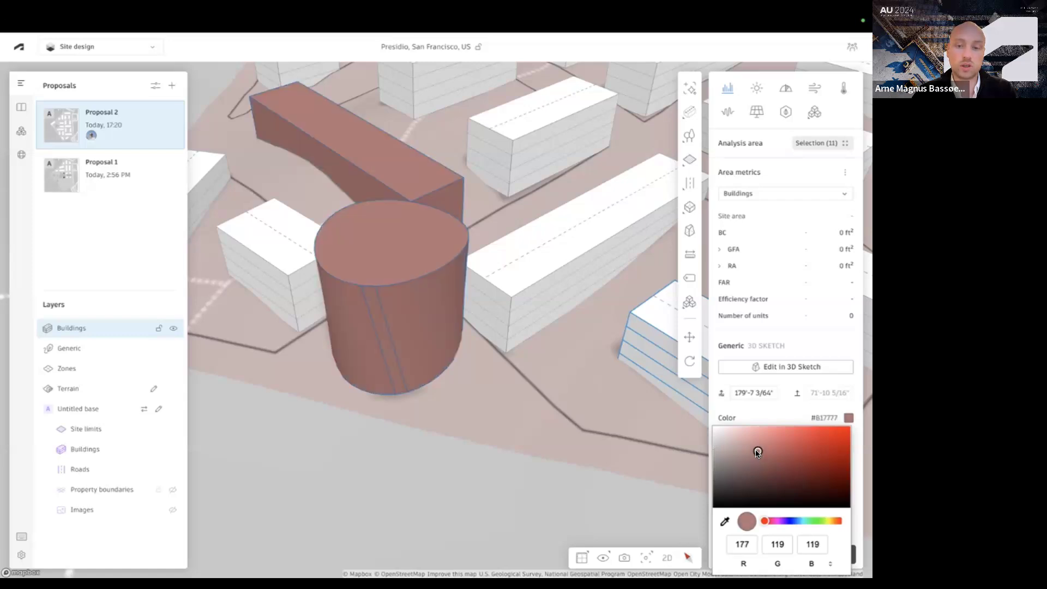
click(739, 452)
mouse_move(765, 521)
mouse_down()
mouse_move(790, 521)
mouse_move(780, 520)
mouse_up()
Examine the coloured generic volumes among the surrounding buildings from several angles and check which actions are available for them
scroll(528, 295, down, 5)
right_drag(504, 372, 525, 364)
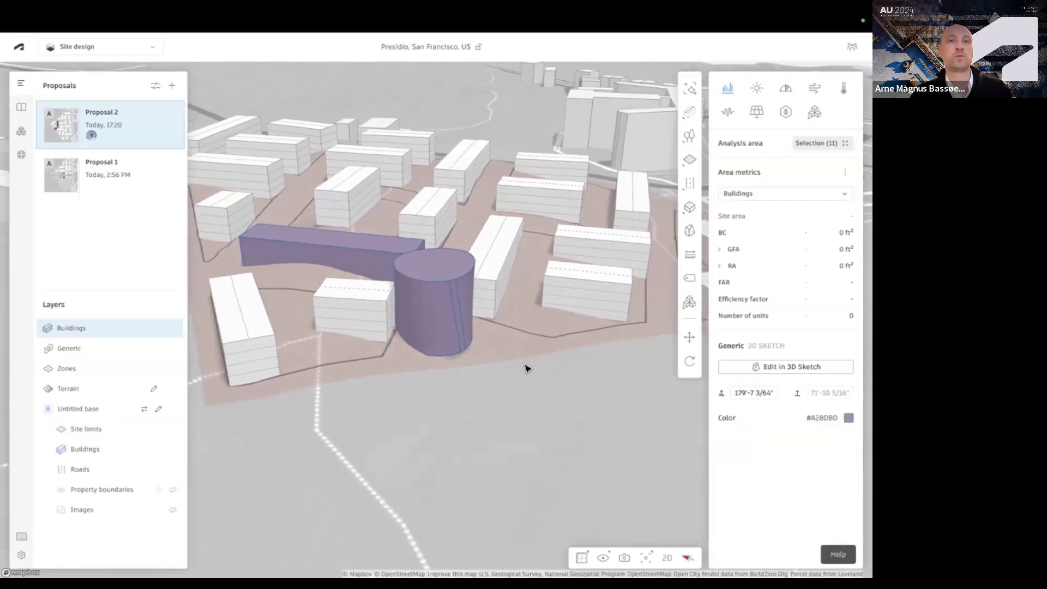
right_drag(525, 368, 545, 332)
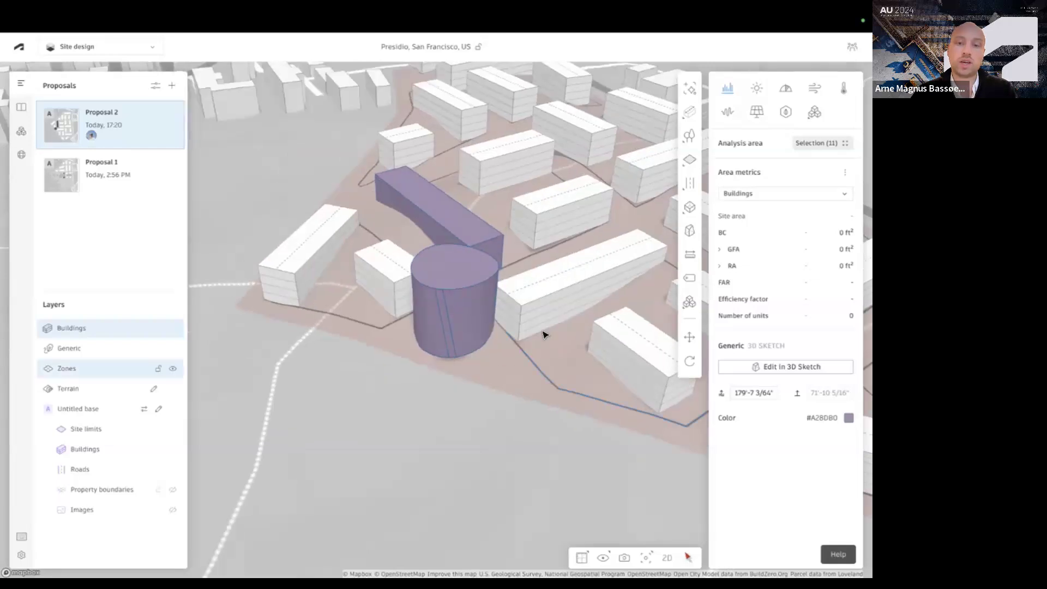
scroll(544, 334, up, 2)
mouse_move(487, 372)
right_down()
mouse_move(489, 381)
mouse_move(480, 371)
right_up()
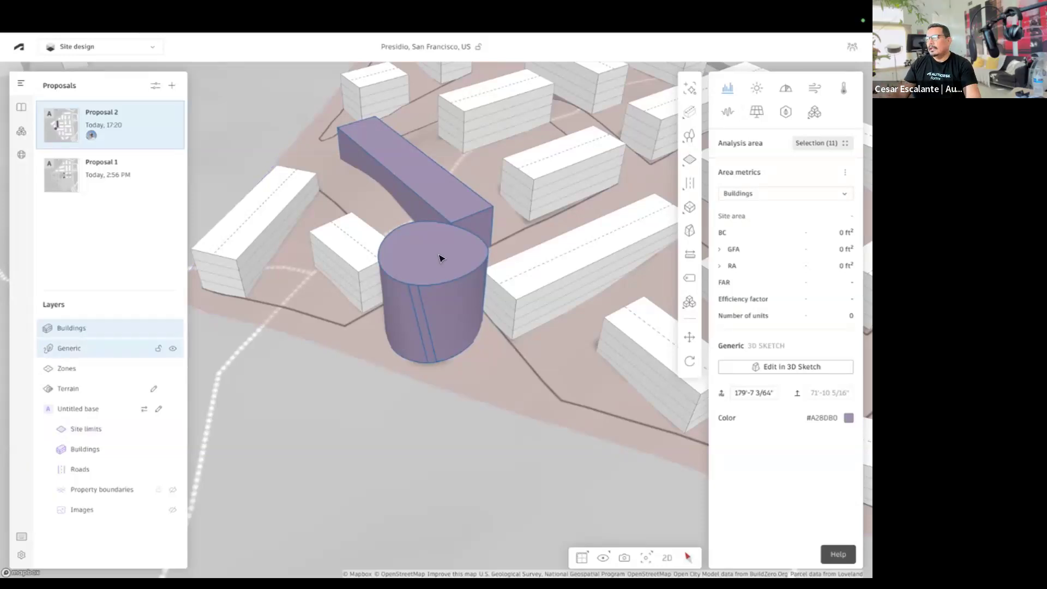
scroll(360, 261, down, 5)
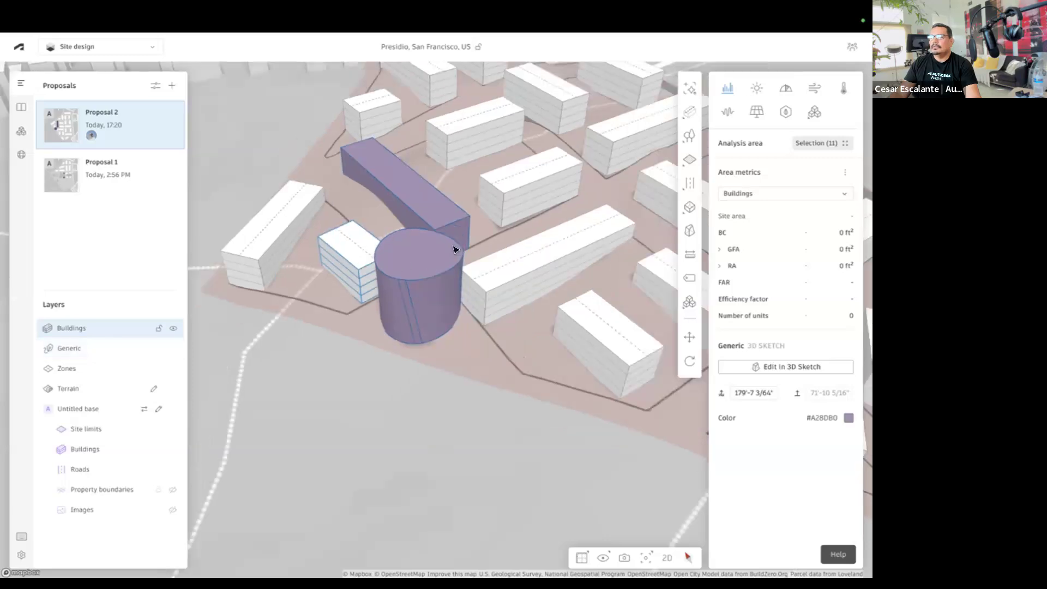
scroll(381, 263, up, 5)
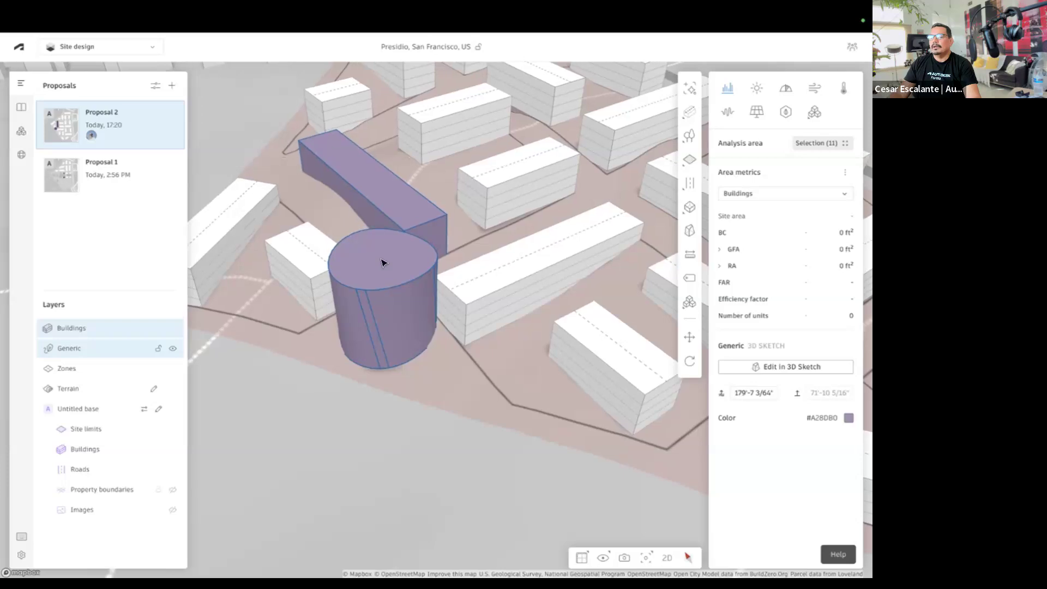
right_click(379, 258)
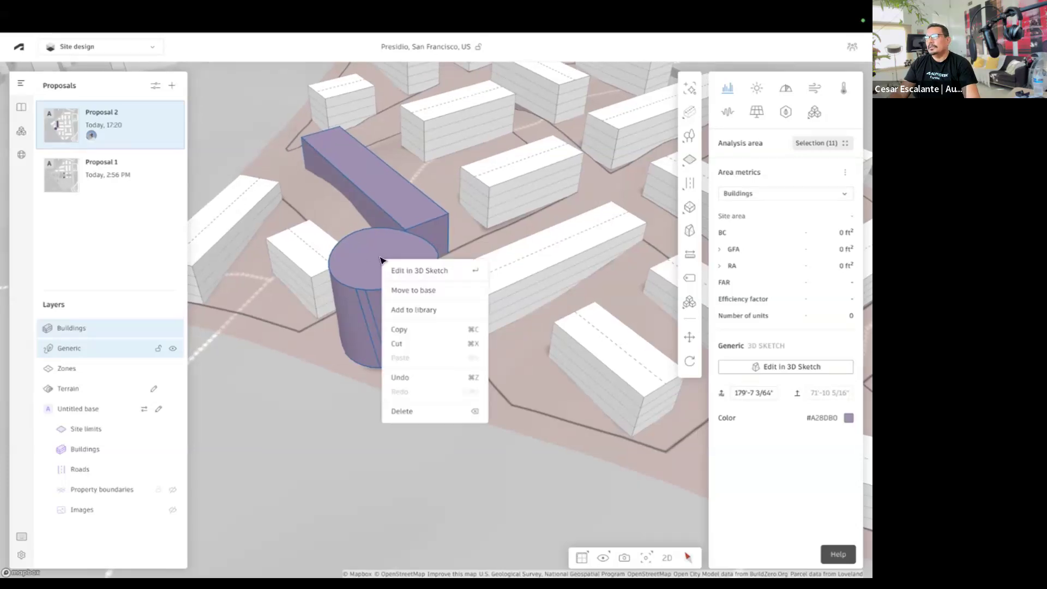
click(377, 261)
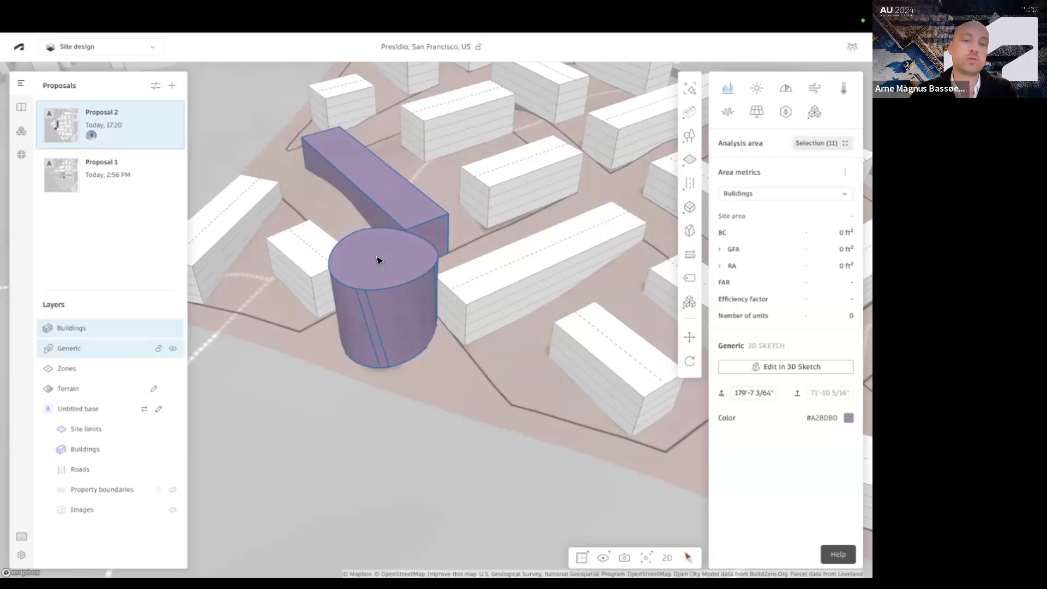
Reopen the generic volumes in 3D Sketch, add floors to turn them back into a building, and finish the sketch
double_click(369, 264)
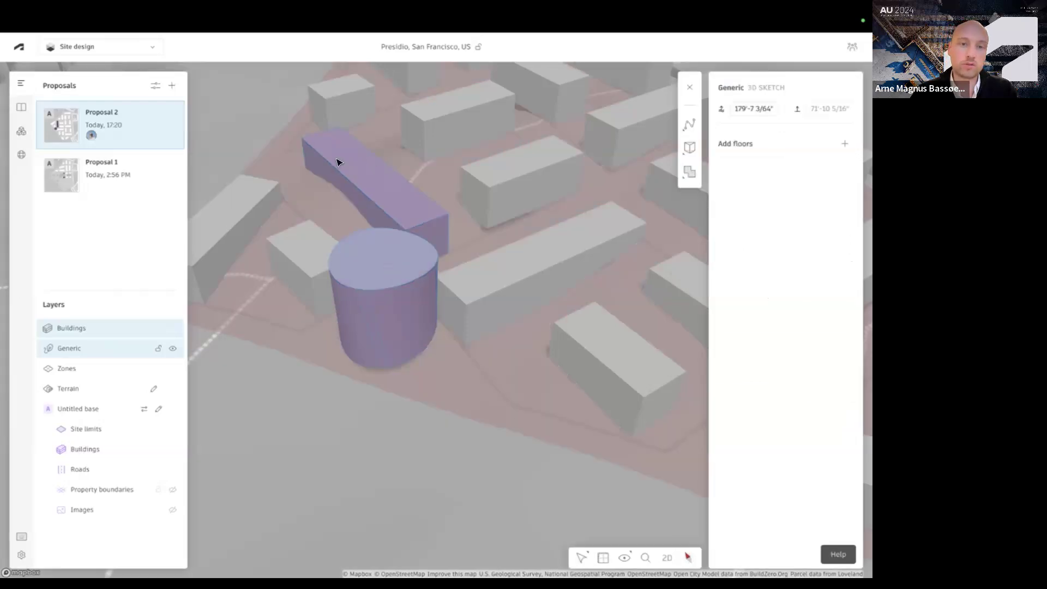
right_drag(423, 213, 423, 214)
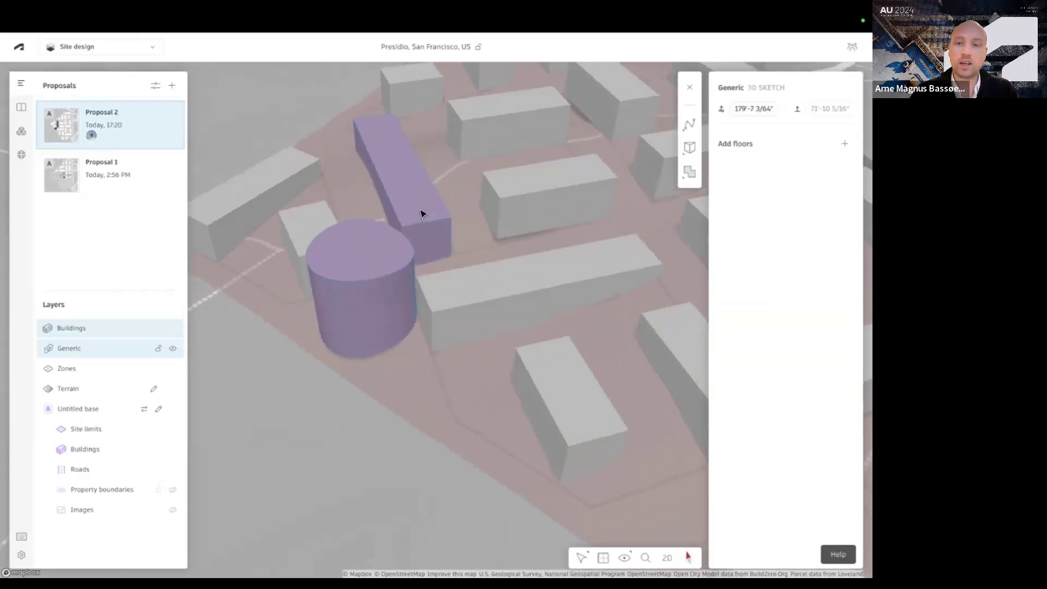
click(845, 143)
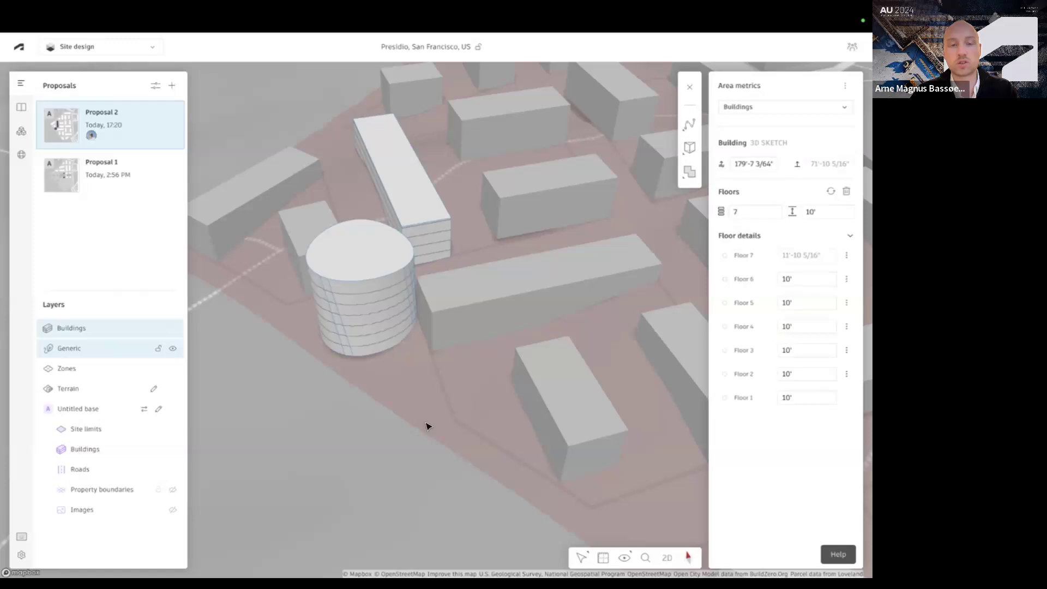
right_drag(430, 416, 458, 412)
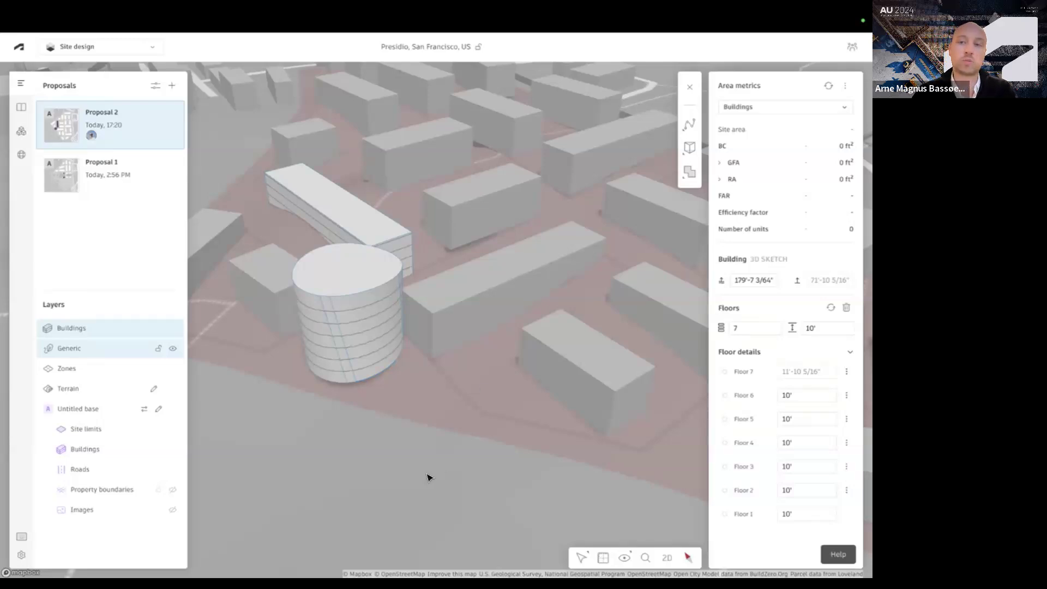
key(Escape)
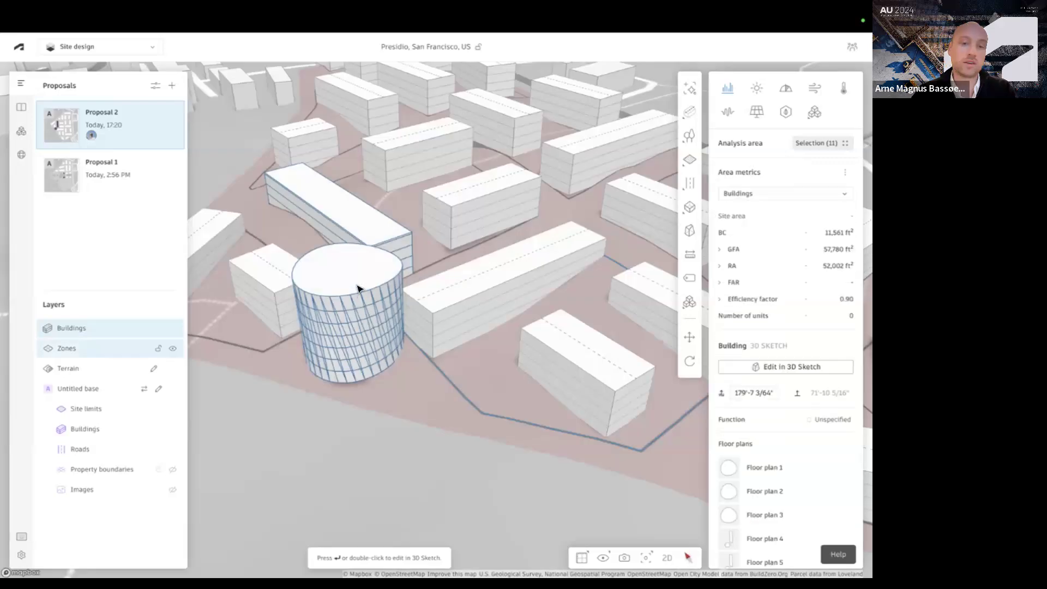
Inspect the top floor of the 3D sketch building on its own and return to the whole building's selection
right_drag(360, 275, 338, 295)
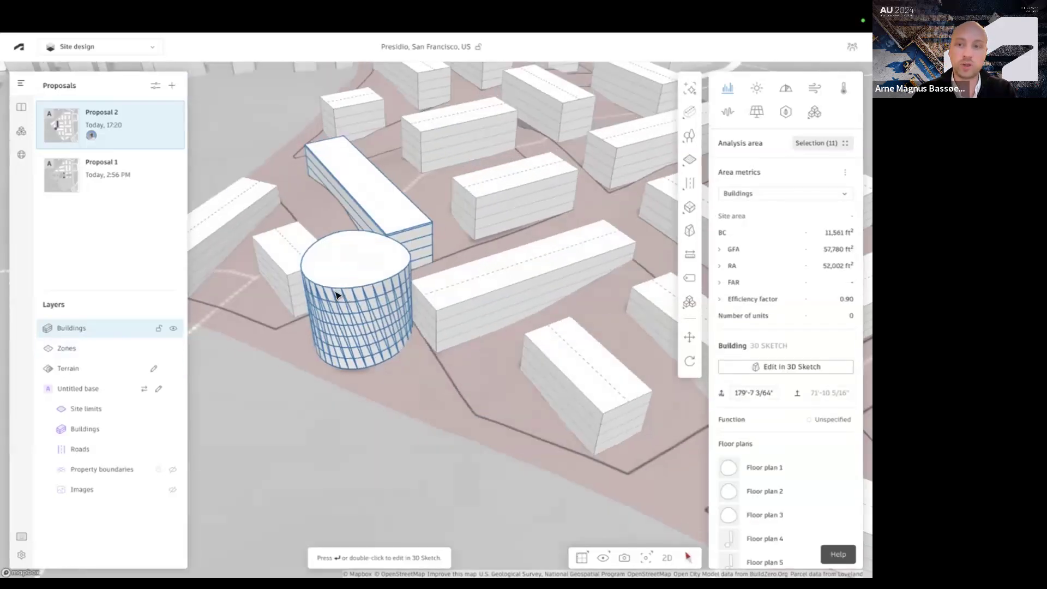
double_click(338, 294)
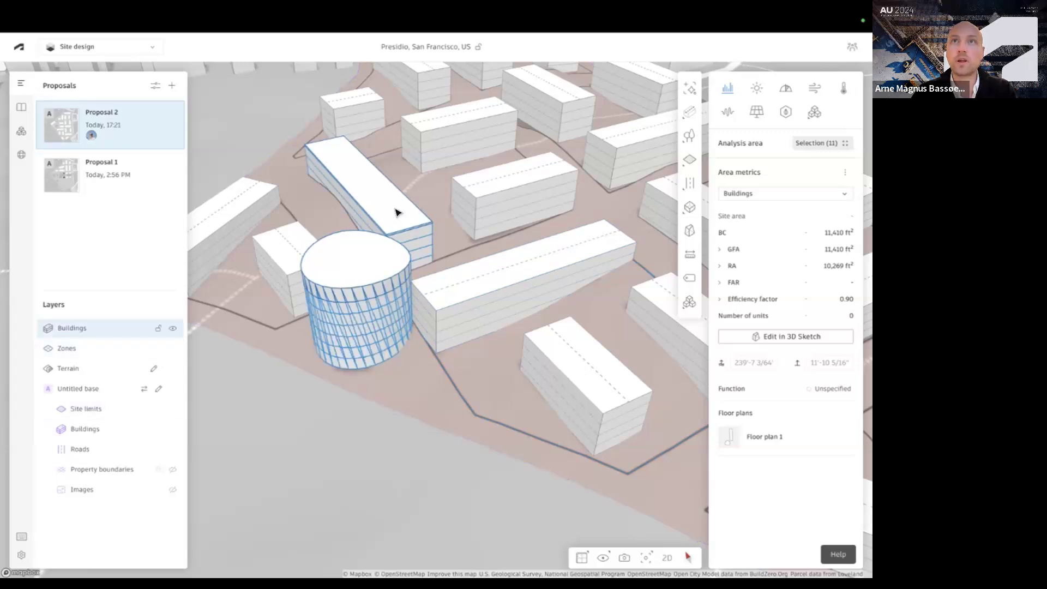
key(Escape)
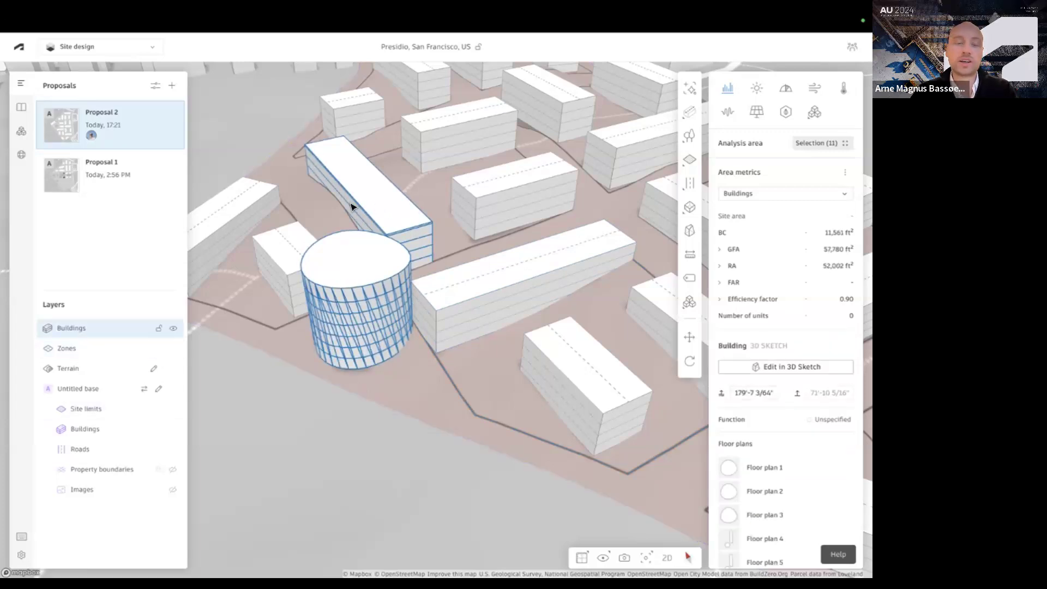
scroll(406, 237, down, 3)
scroll(403, 240, up, 2)
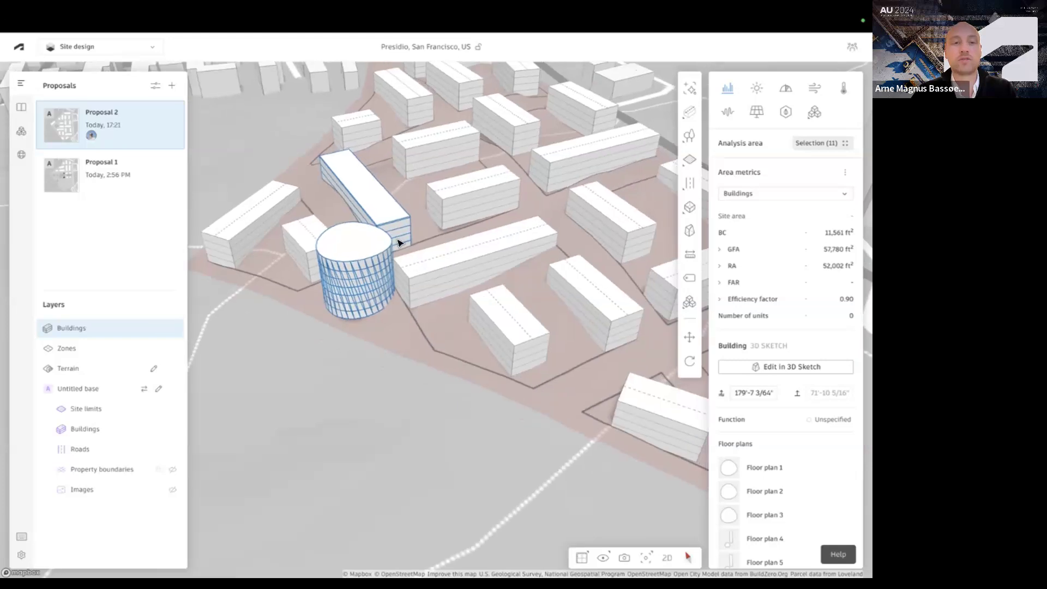
Release the long line building beside the rounded tower to a basic building and convert it to 3D Sketch
click(462, 260)
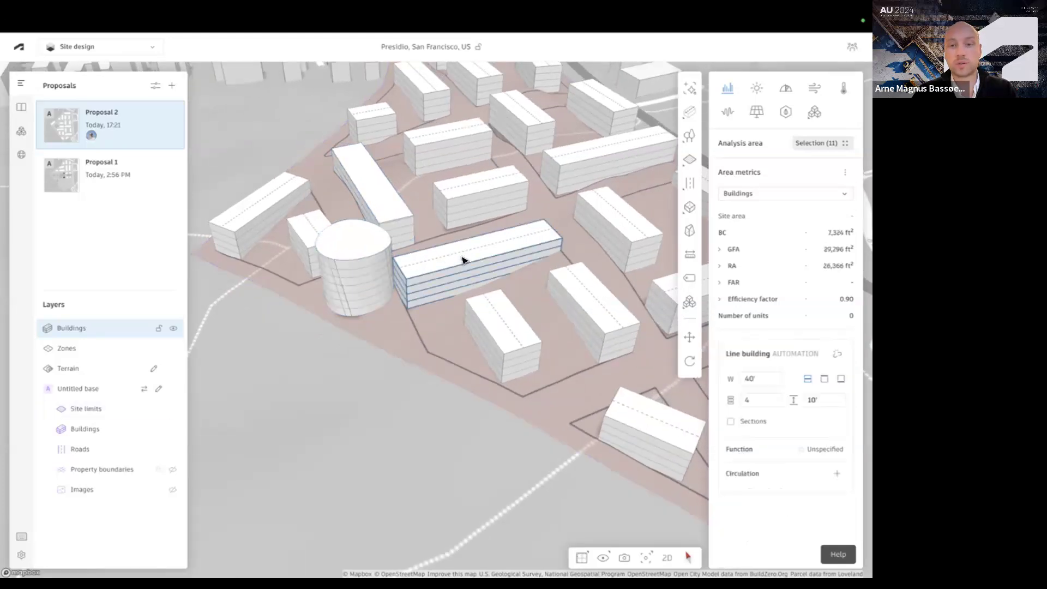
click(834, 356)
double_click(500, 256)
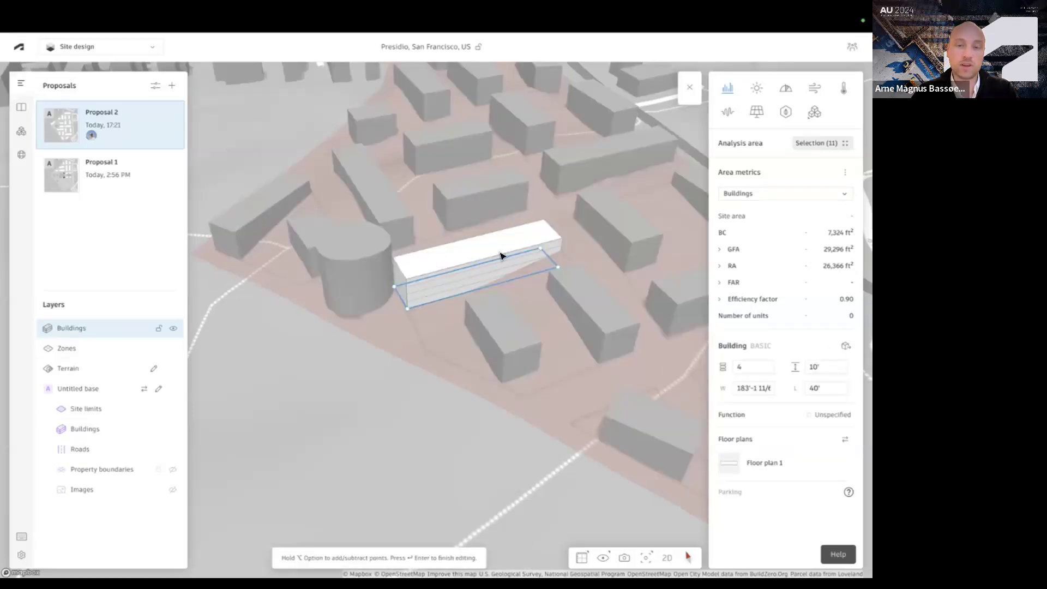
key(Return)
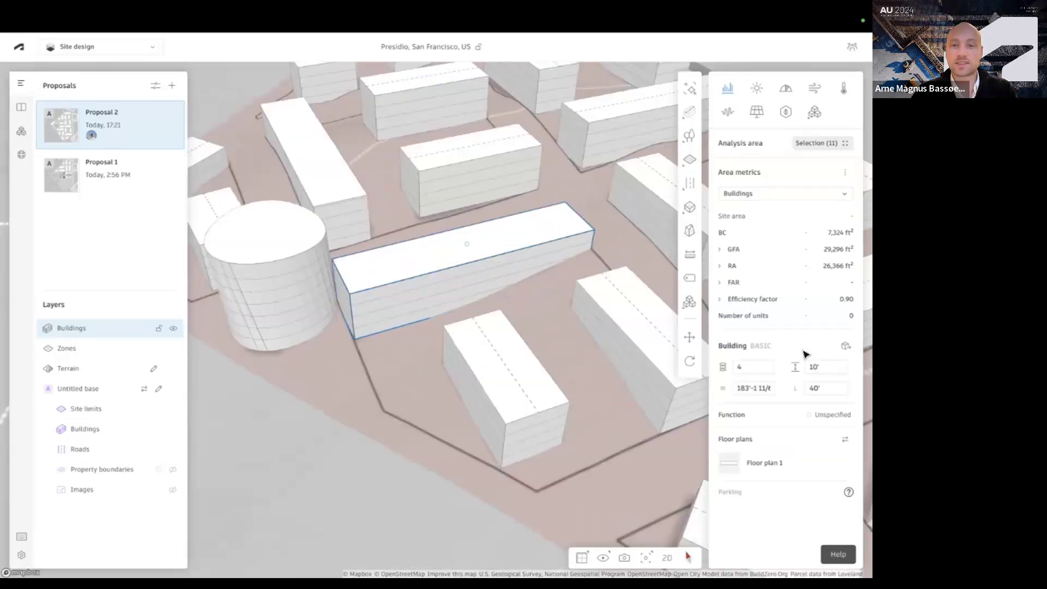
click(845, 345)
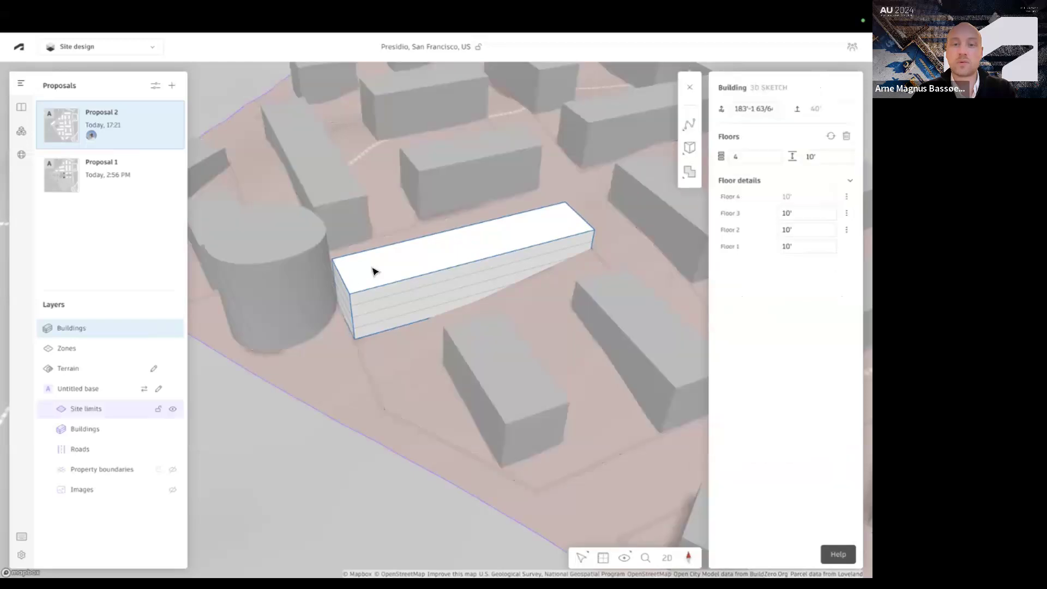
Hide the surroundings so that only the building being edited is displayed as a solid
right_drag(337, 310, 359, 317)
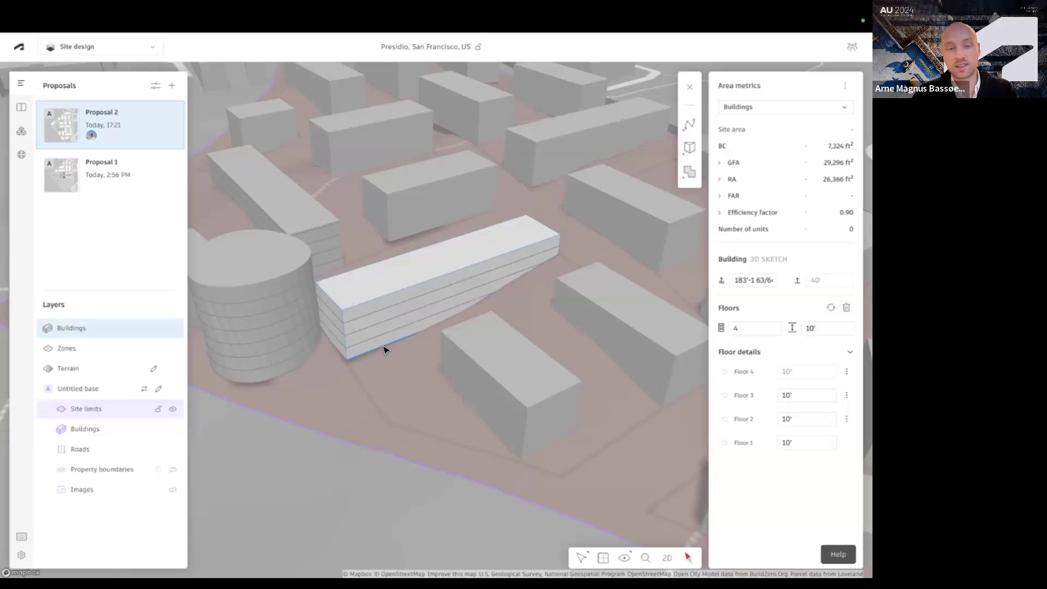
right_drag(564, 351, 646, 341)
right_drag(448, 377, 286, 387)
scroll(285, 387, up, 5)
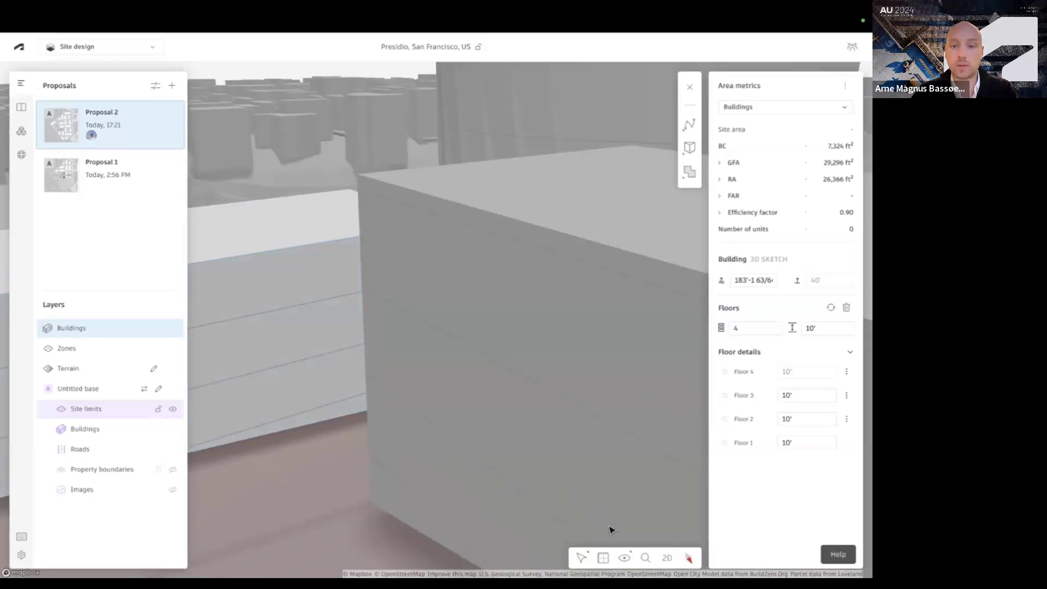
click(624, 558)
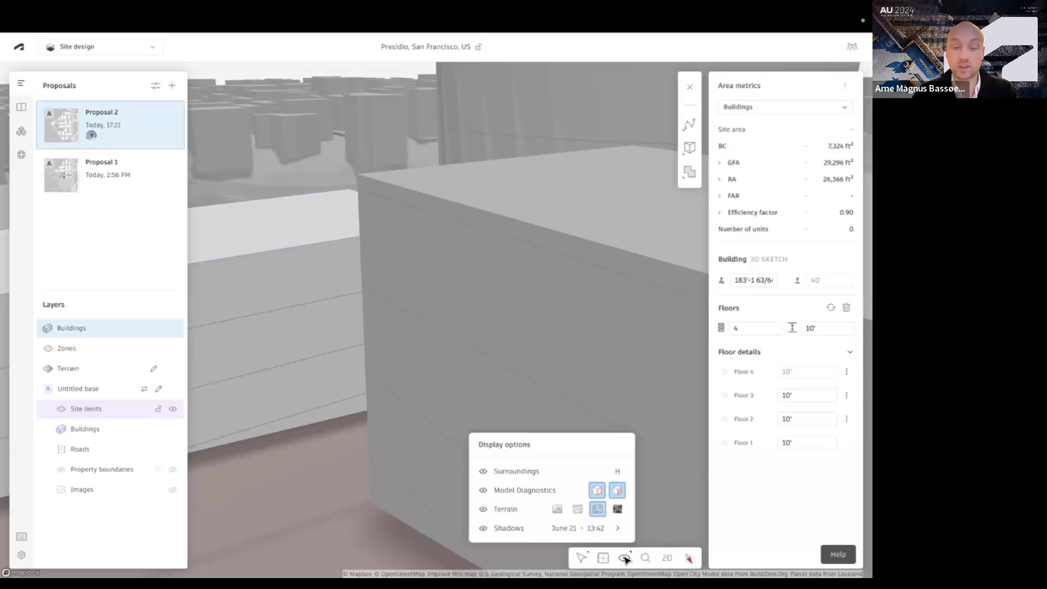
click(558, 470)
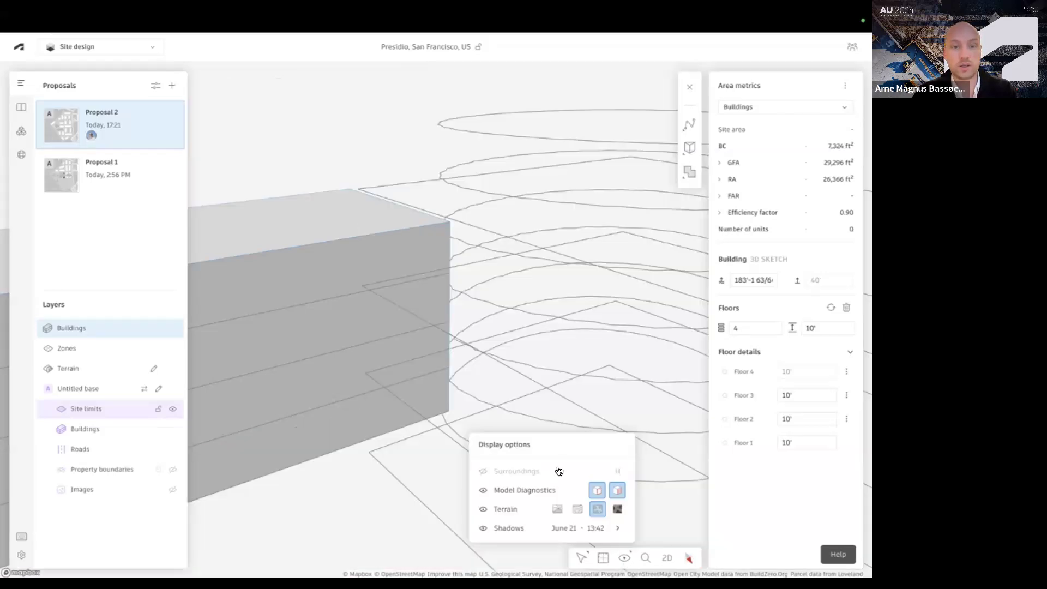
Examine the isolated building from several sides and bring the surroundings back into view
drag(555, 325, 404, 329)
scroll(404, 329, down, 5)
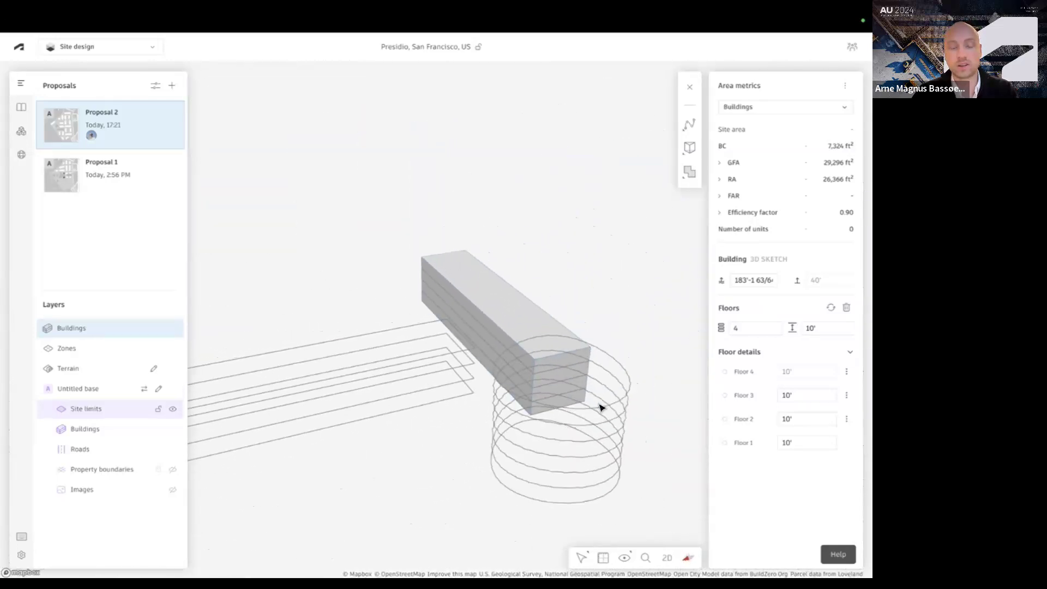
drag(549, 407, 374, 329)
scroll(563, 383, down, 3)
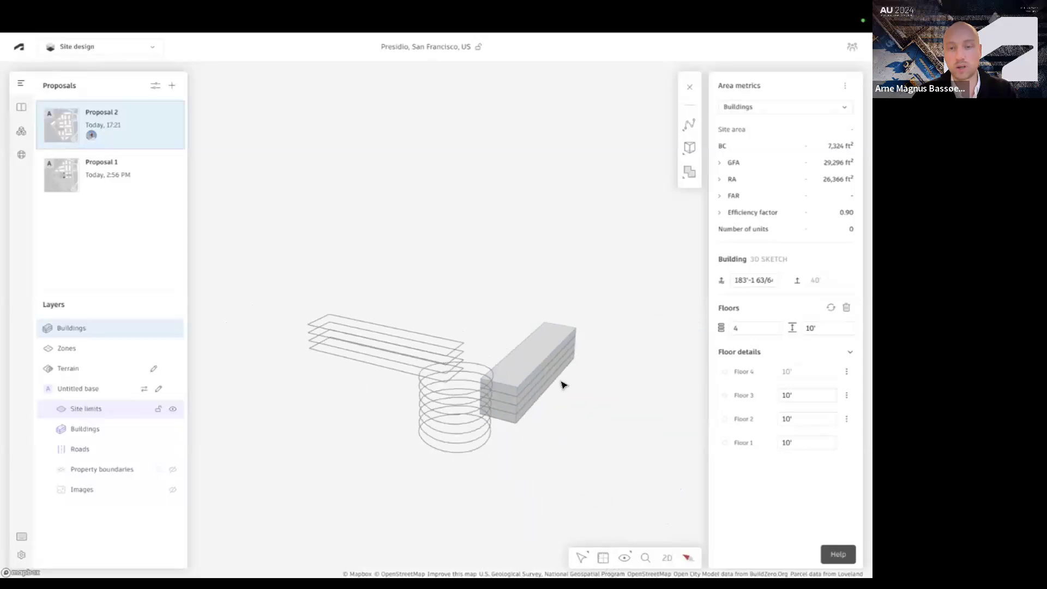
scroll(554, 357, up, 2)
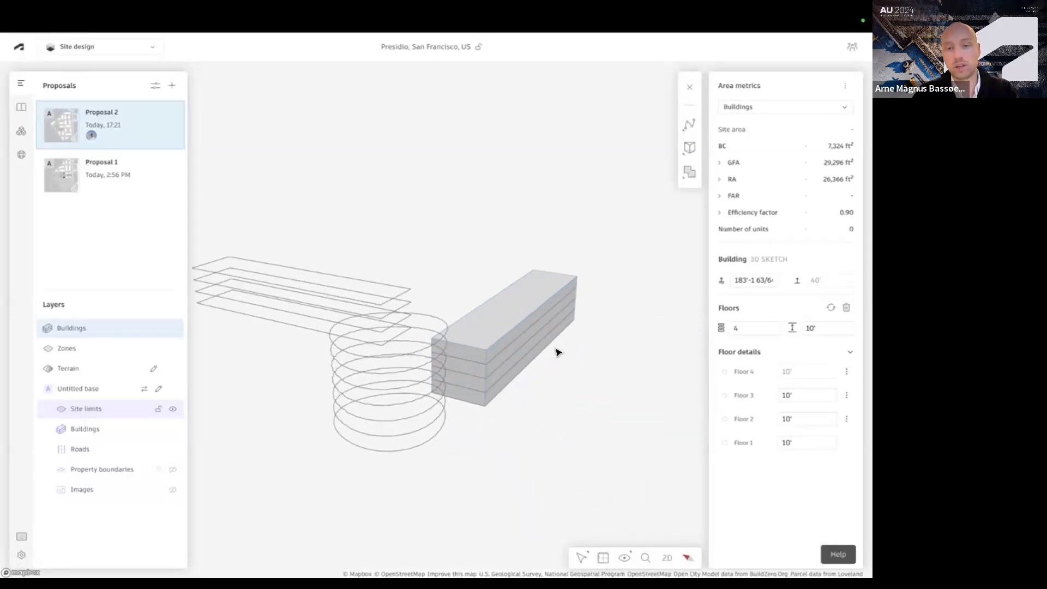
scroll(556, 351, up, 4)
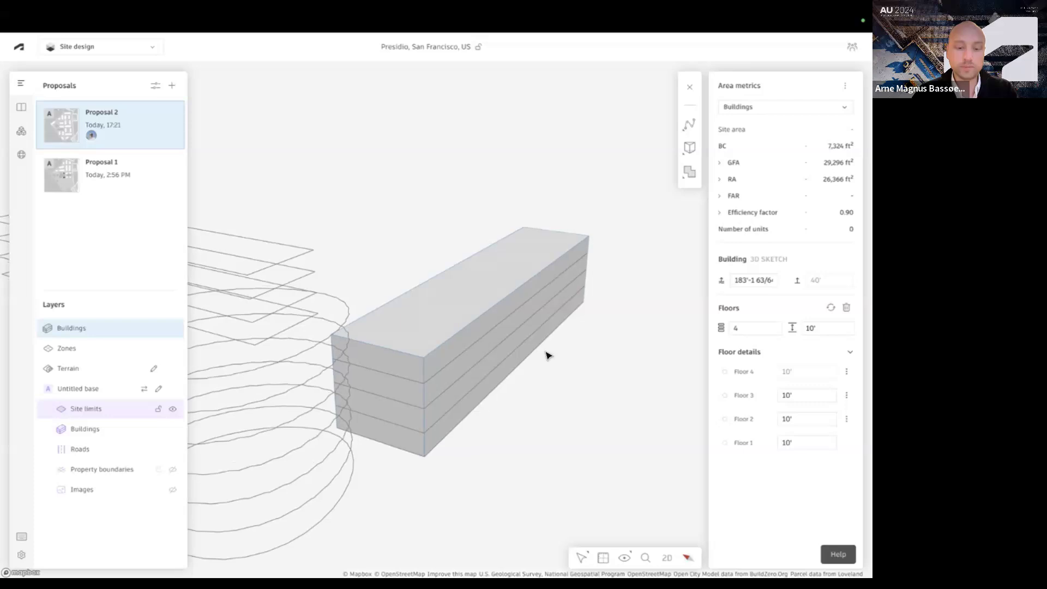
scroll(547, 354, up, 2)
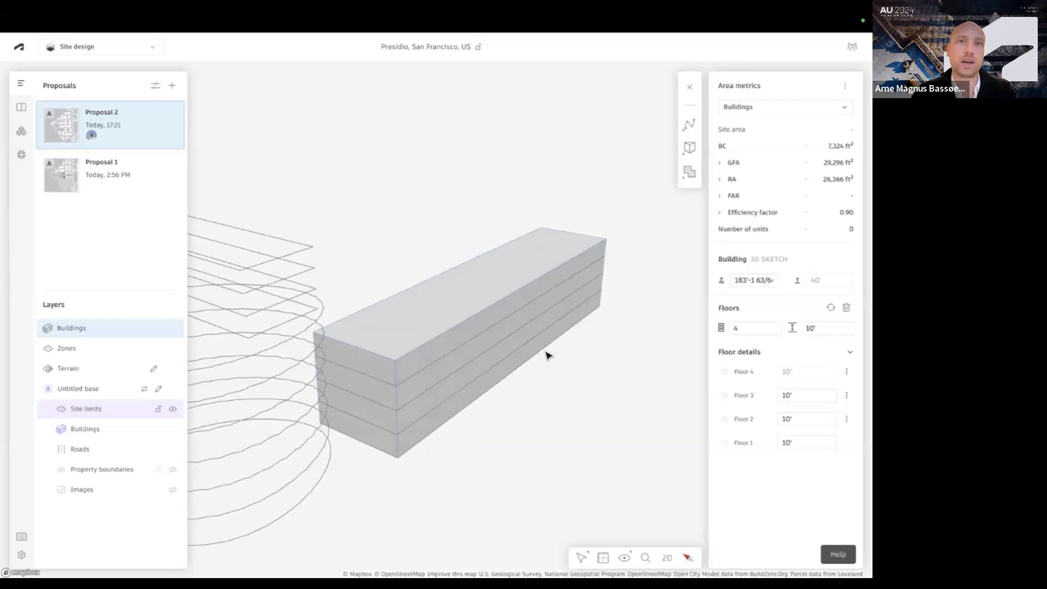
double_click(281, 452)
scroll(274, 450, down, 3)
scroll(397, 409, up, 3)
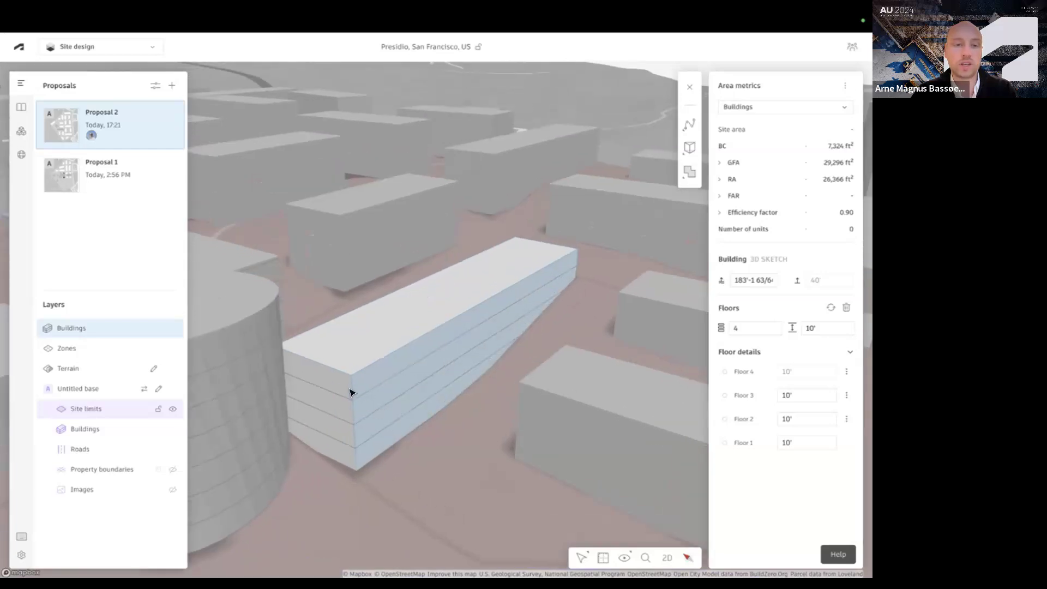
Extrude the building's end face nearest the rounded tower inward by 31'-11 1/64" and hide the surroundings
click(315, 410)
drag(315, 410, 409, 368)
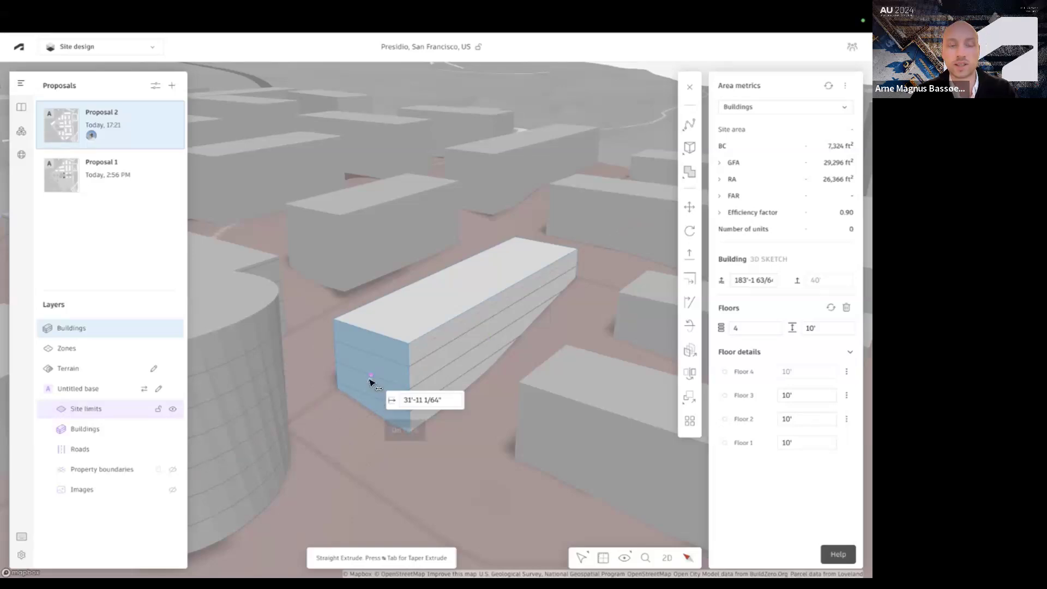
key(i)
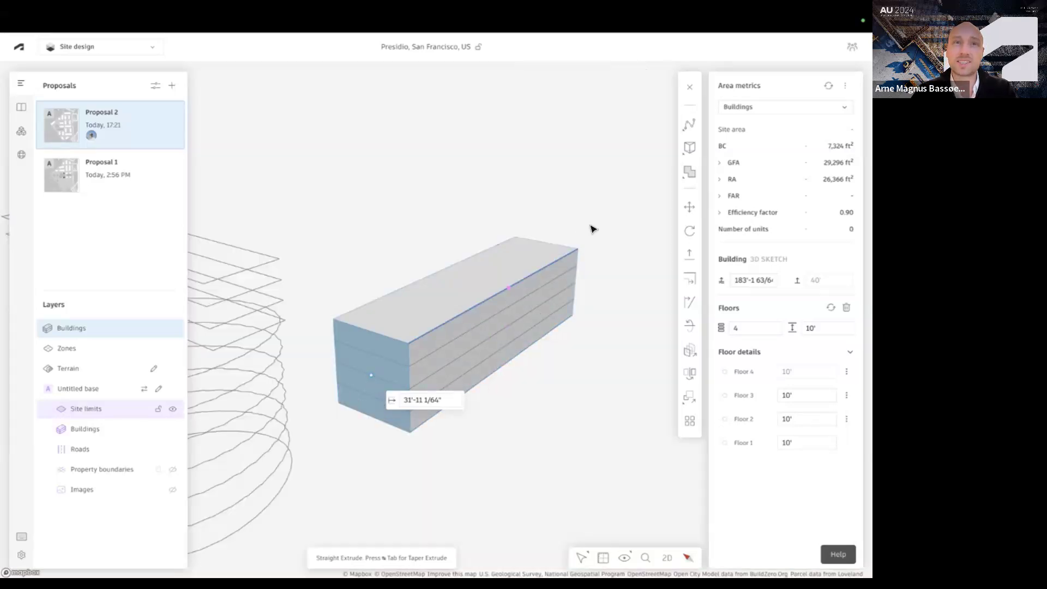
scroll(401, 270, down, 1)
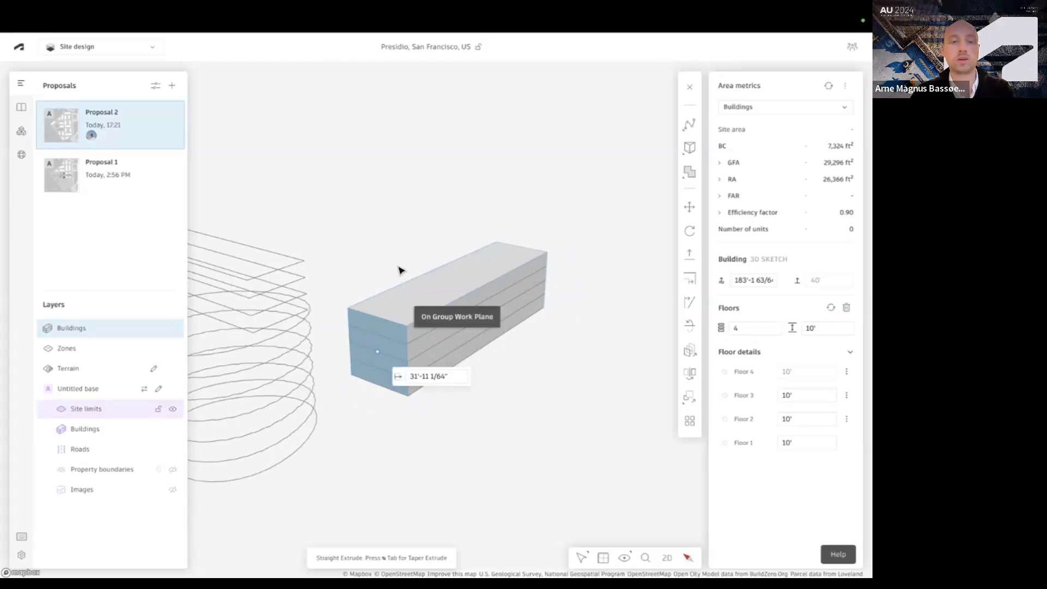
scroll(480, 253, up, 2)
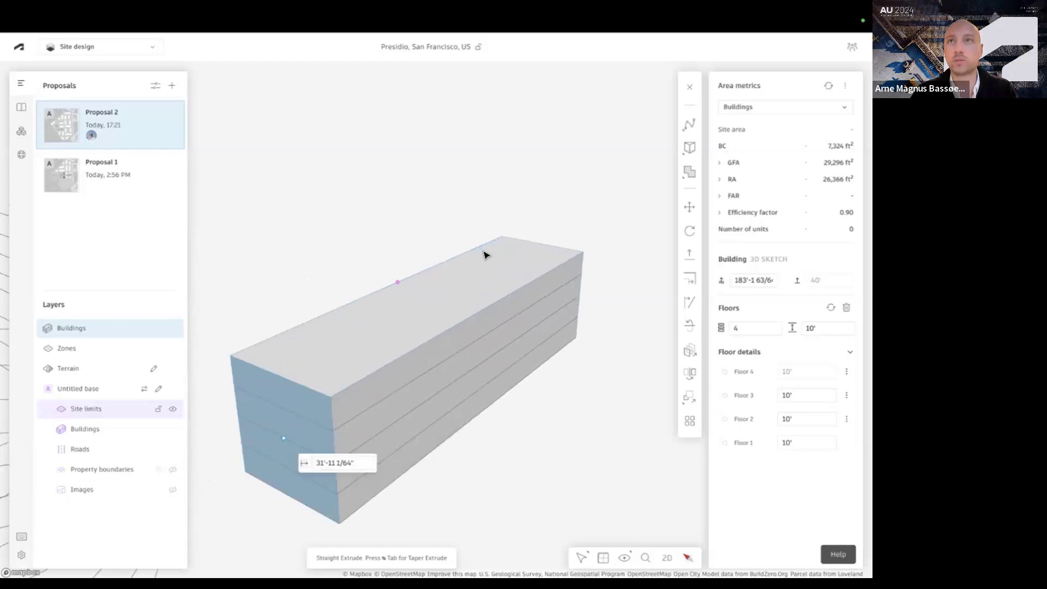
scroll(483, 255, down, 2)
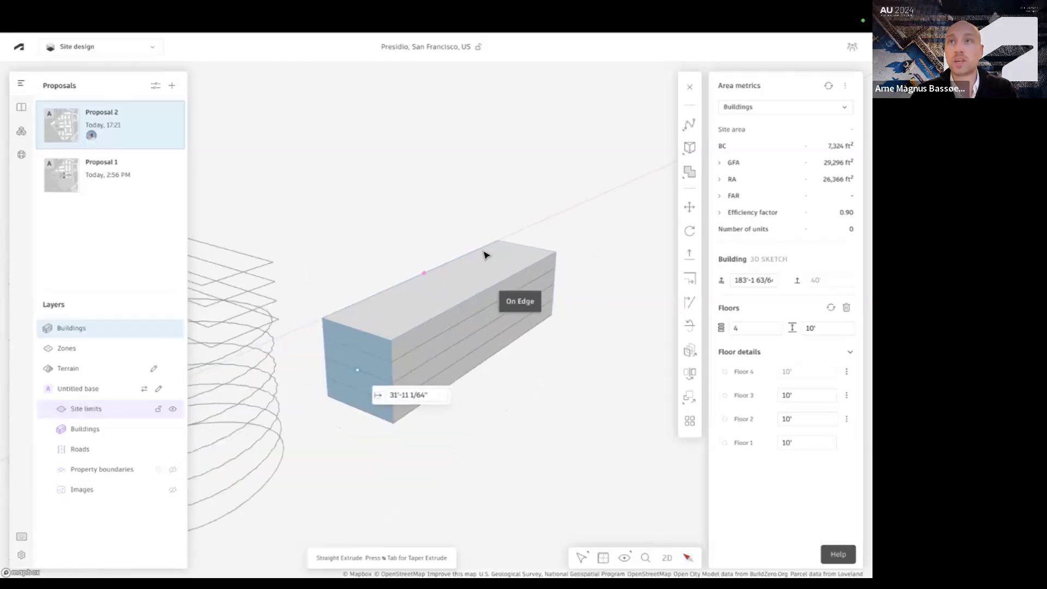
scroll(484, 254, up, 1)
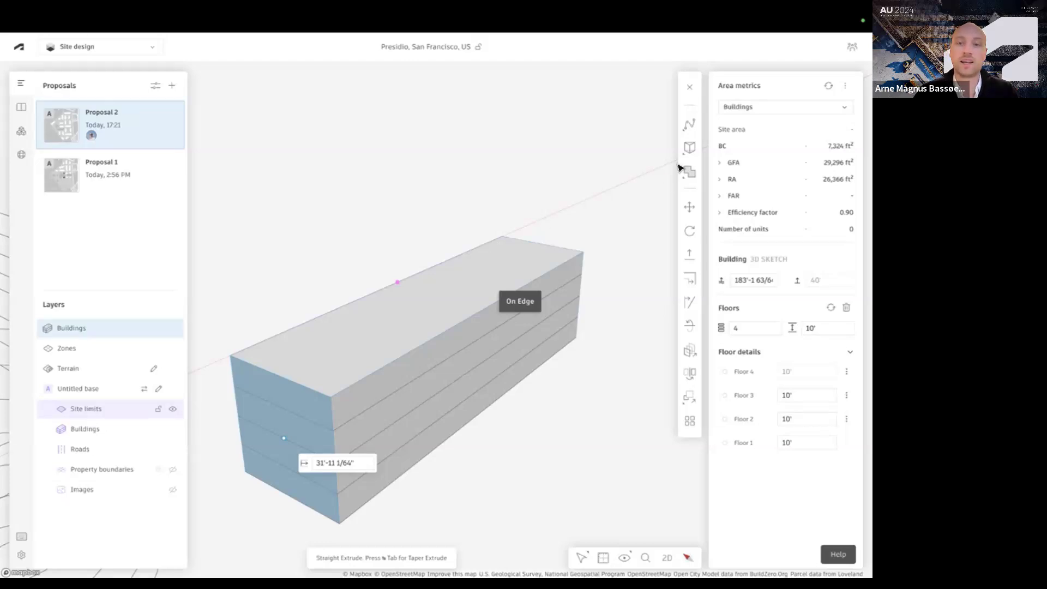
Draw a rectangle on the roof along its long edge and extrude it down through all floors to cut a notch
click(689, 150)
click(581, 190)
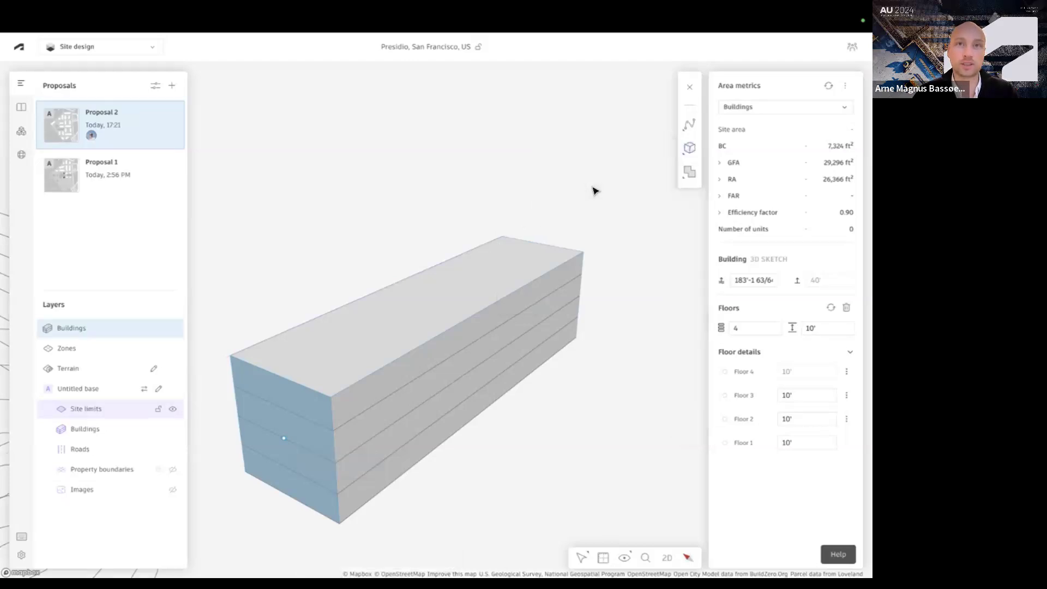
click(386, 364)
click(451, 328)
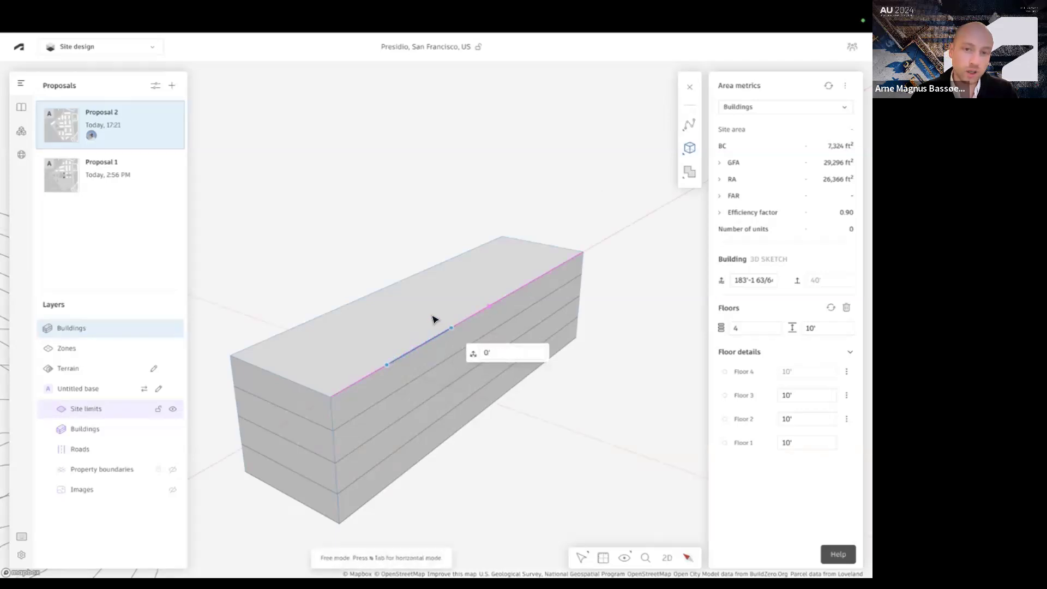
click(432, 342)
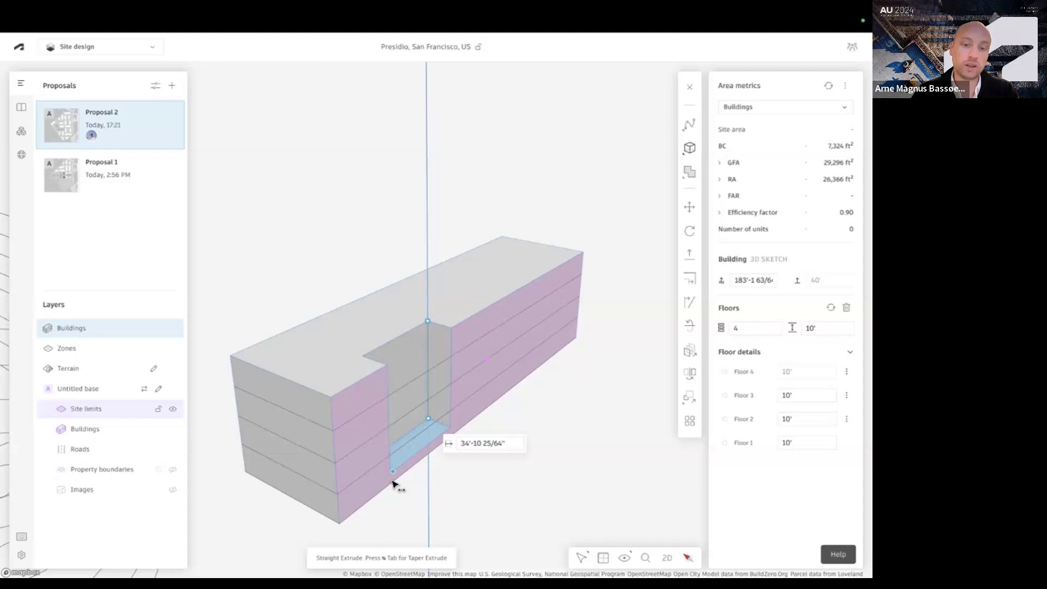
click(393, 483)
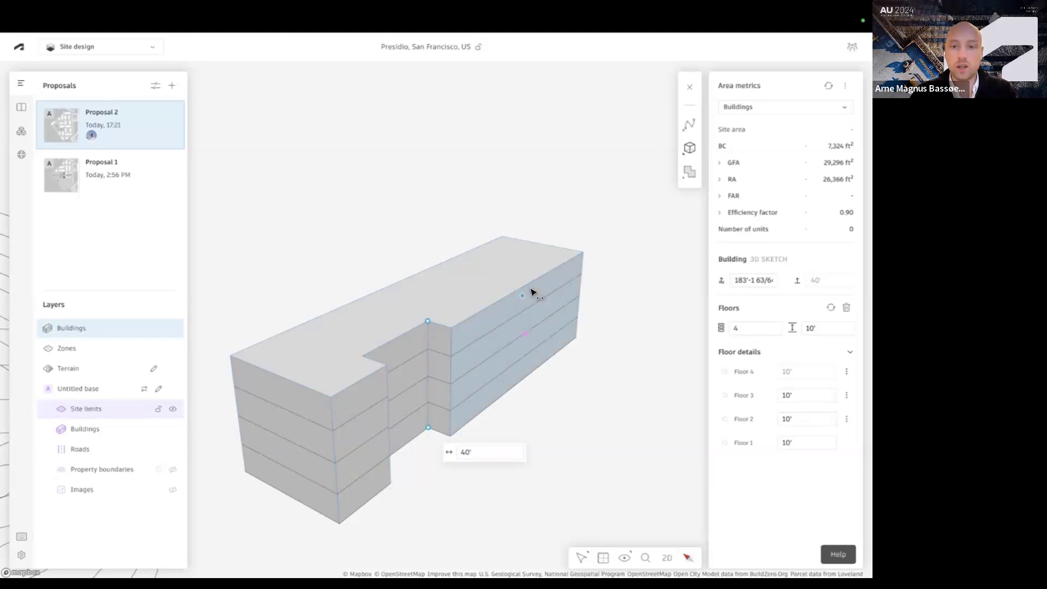
Draw a ridge line between the midpoints of the roof's short edges and raise it 16'-11 17/64" along the Z axis into a gable
click(540, 244)
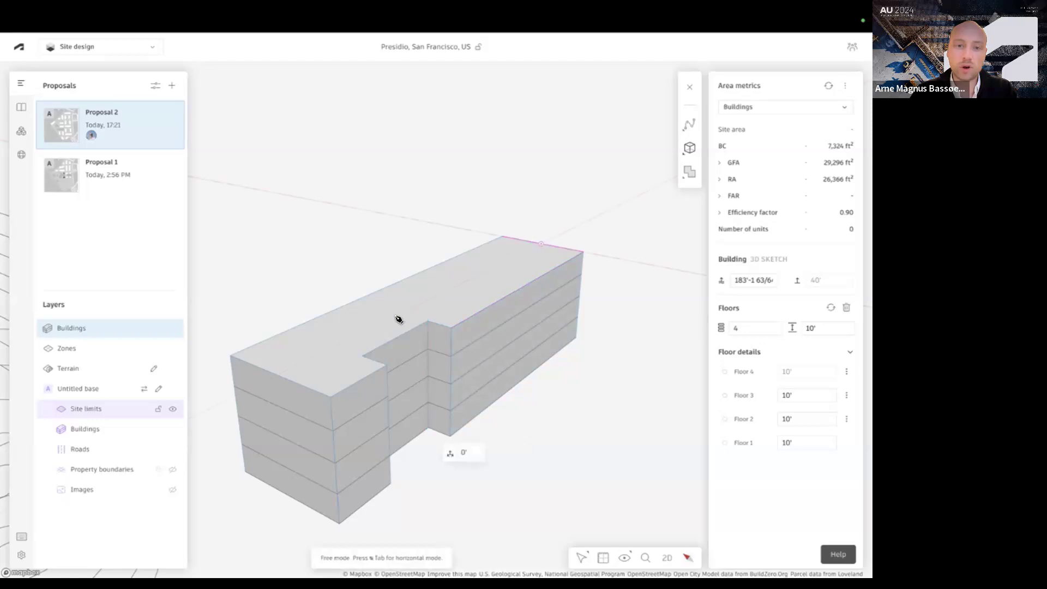
click(280, 372)
drag(278, 373, 271, 318)
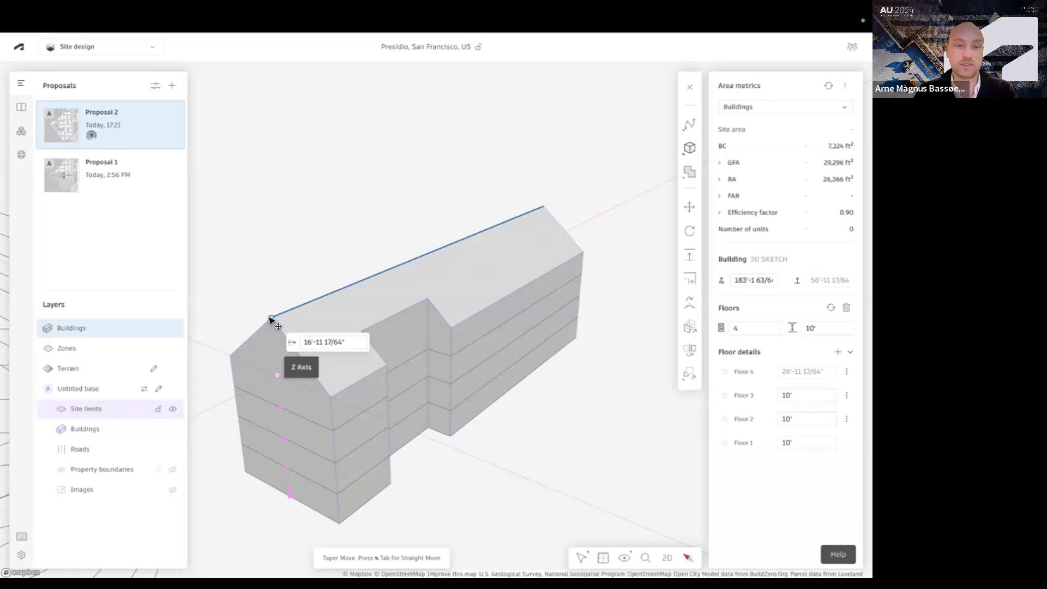
Set the gable ridge's rise to 5 m and taper-extrude the notch's long inner wall outward by 3'-1 3/8"
text(5m)
key(Return)
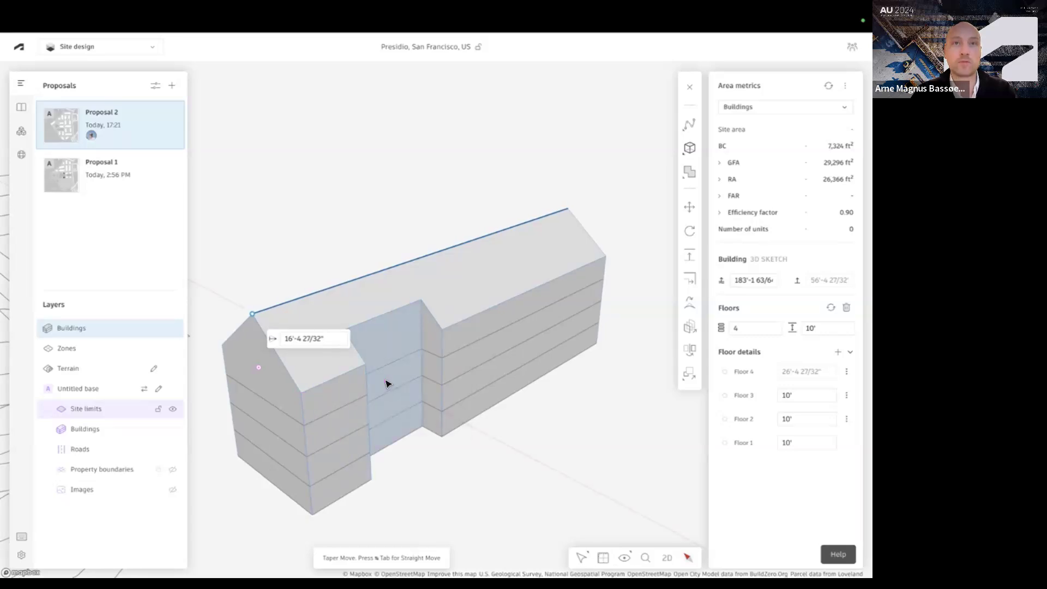
click(385, 380)
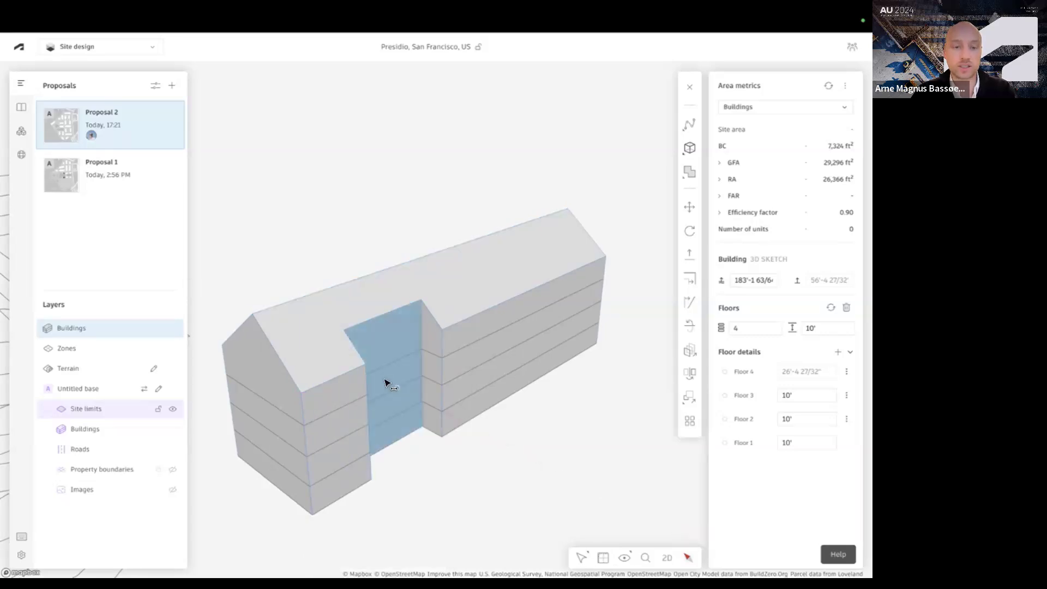
drag(387, 383, 272, 418)
key(Tab)
mouse_move(278, 418)
right_down()
mouse_move(289, 420)
mouse_move(282, 426)
right_up()
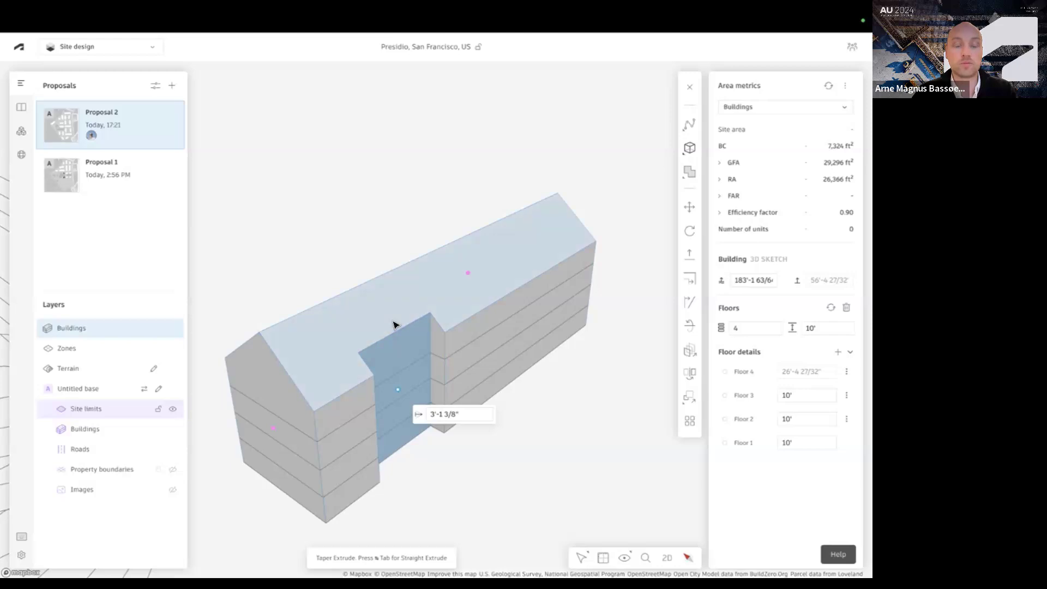
scroll(394, 325, down, 4)
scroll(309, 422, up, 3)
click(689, 147)
click(586, 191)
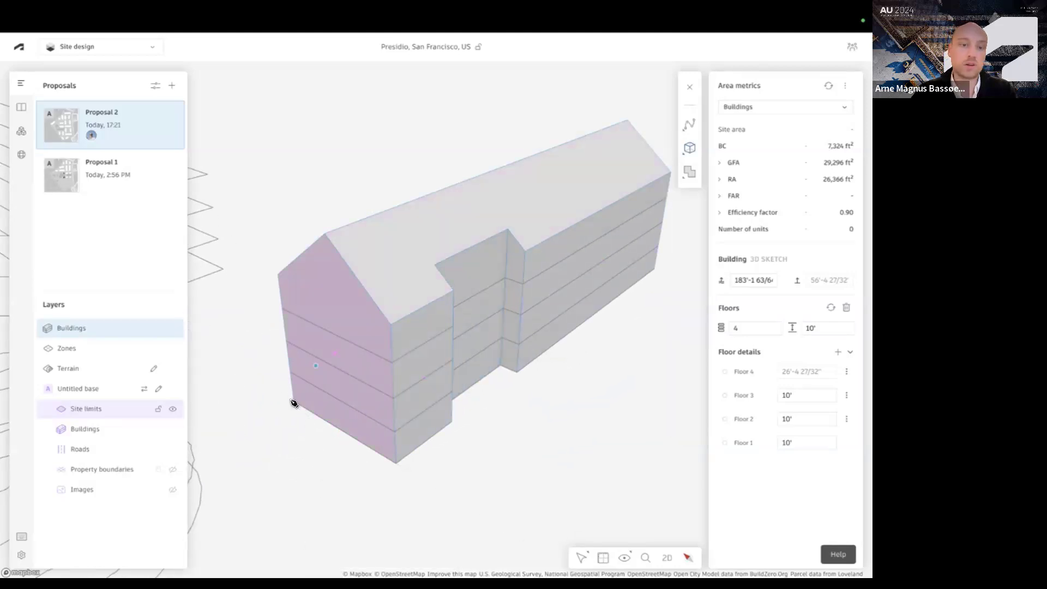
key(super+a)
drag(291, 399, 281, 341)
key(super+z)
Draw a cuboid on the gable end wall from its base corner up to the 40' eave and extrude it outward by 11'-3 19/64"
click(688, 150)
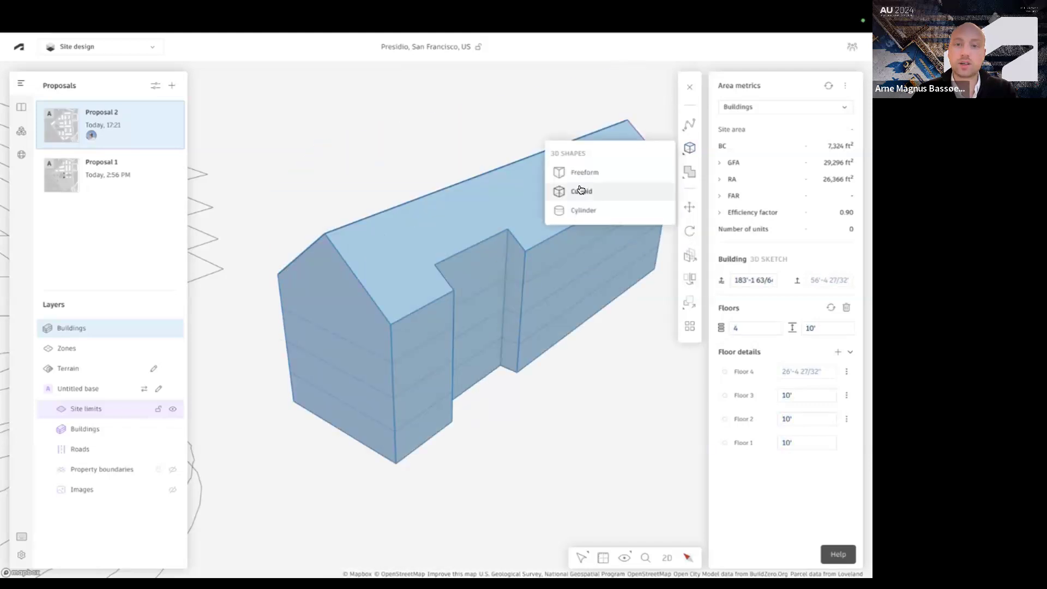
click(572, 191)
click(293, 400)
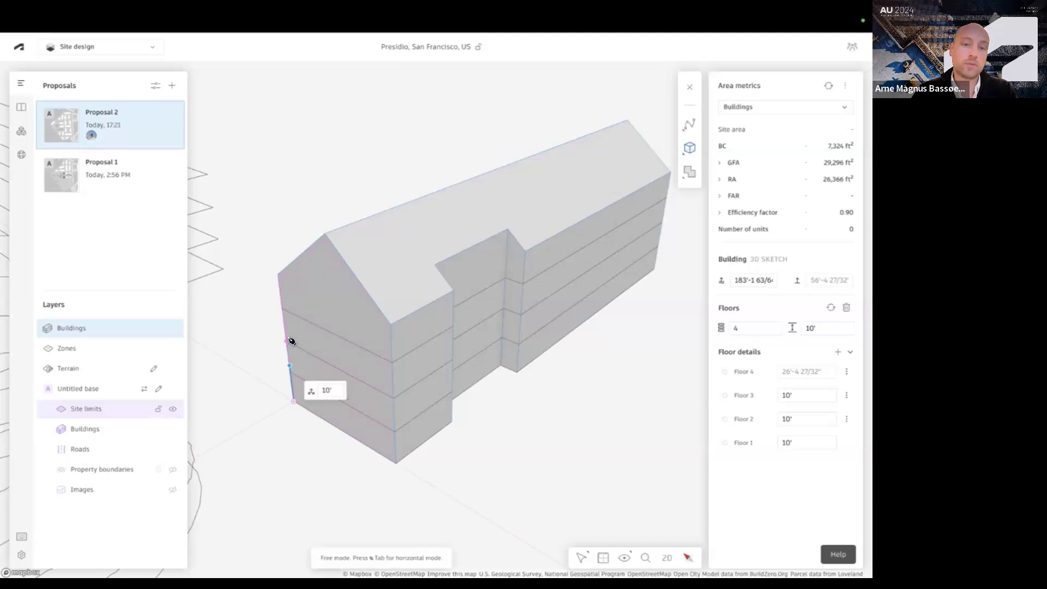
click(278, 274)
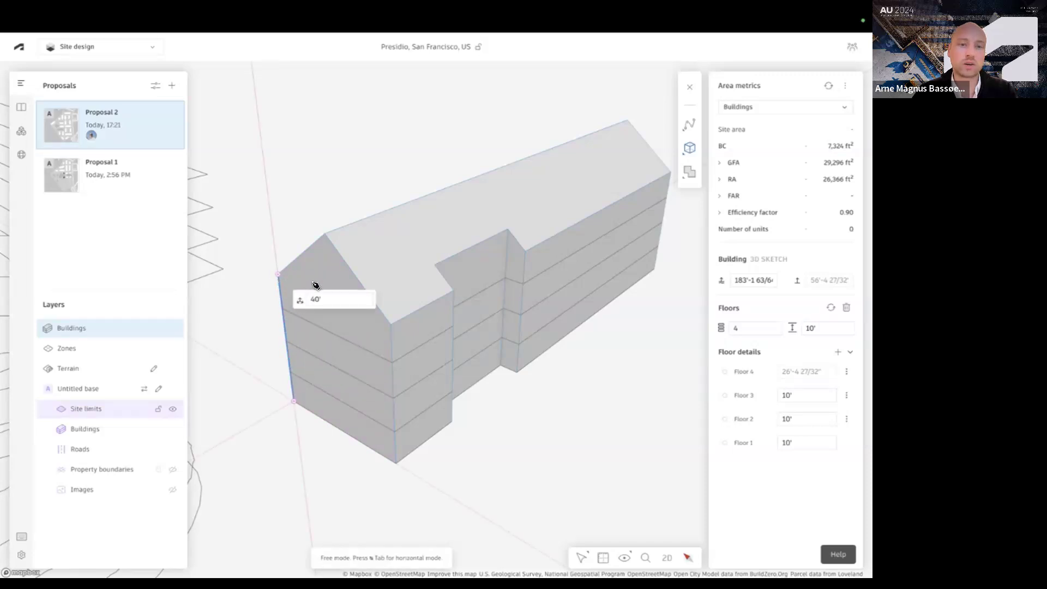
click(295, 310)
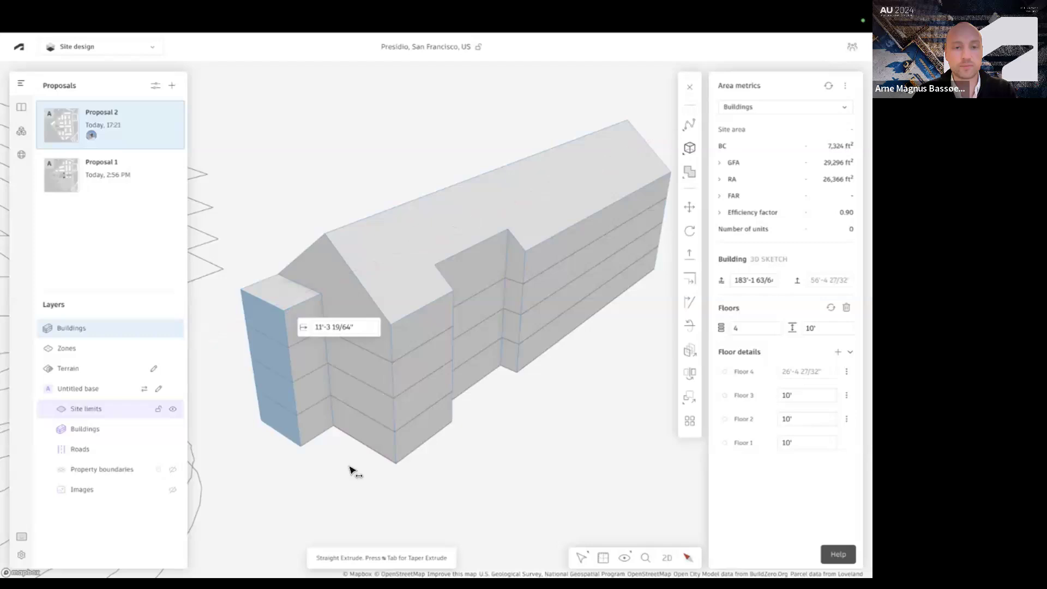
right_drag(394, 299, 484, 189)
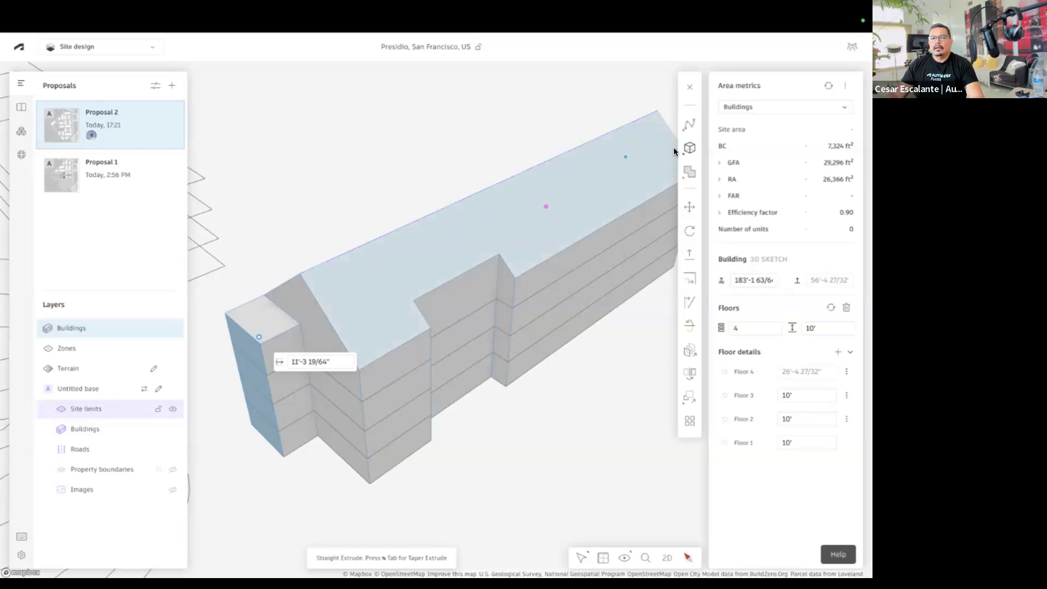
click(682, 152)
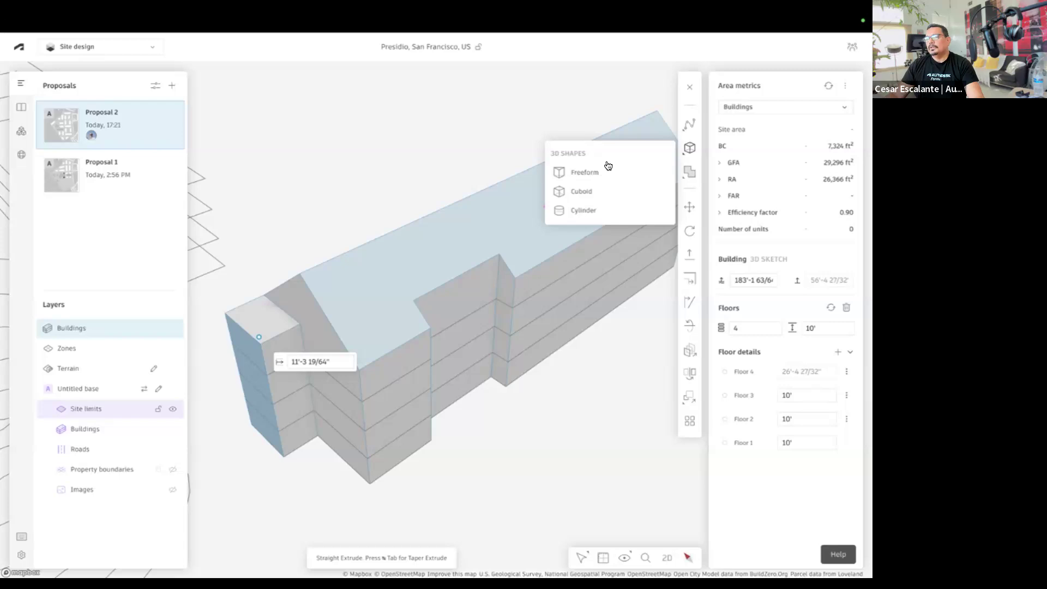
click(581, 191)
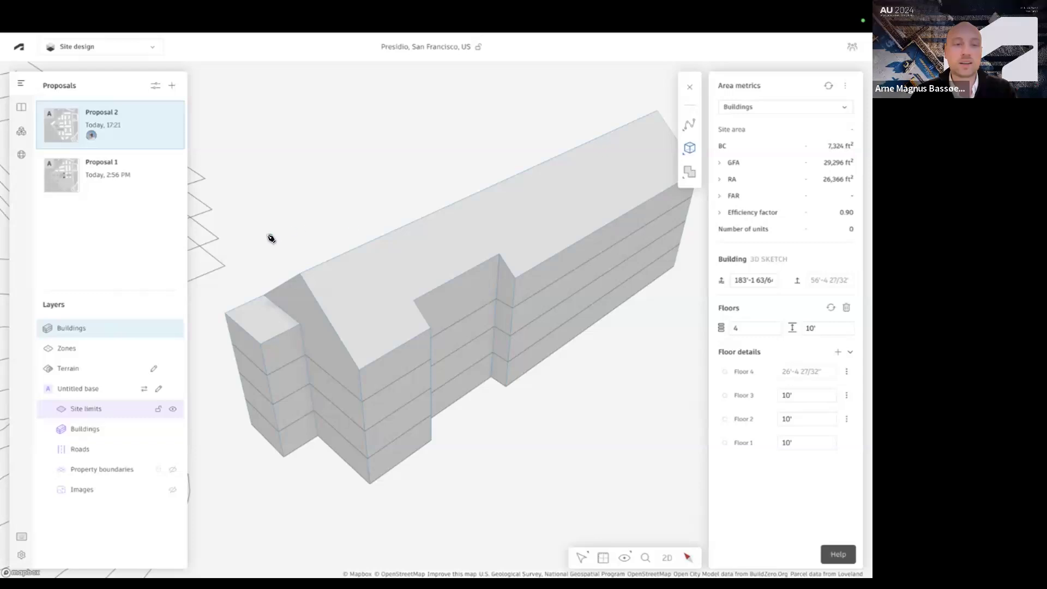
scroll(271, 239, down, 3)
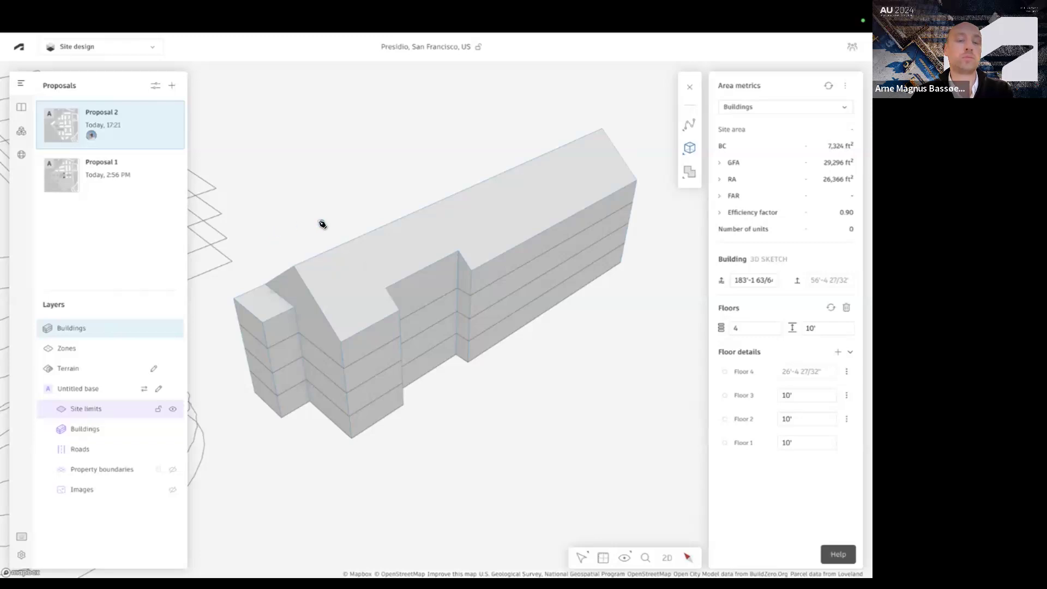
key(Escape)
Bring the surroundings back into view and set the drawing axes on a vertex of the existing building just outside the site limits
scroll(465, 324, down, 10)
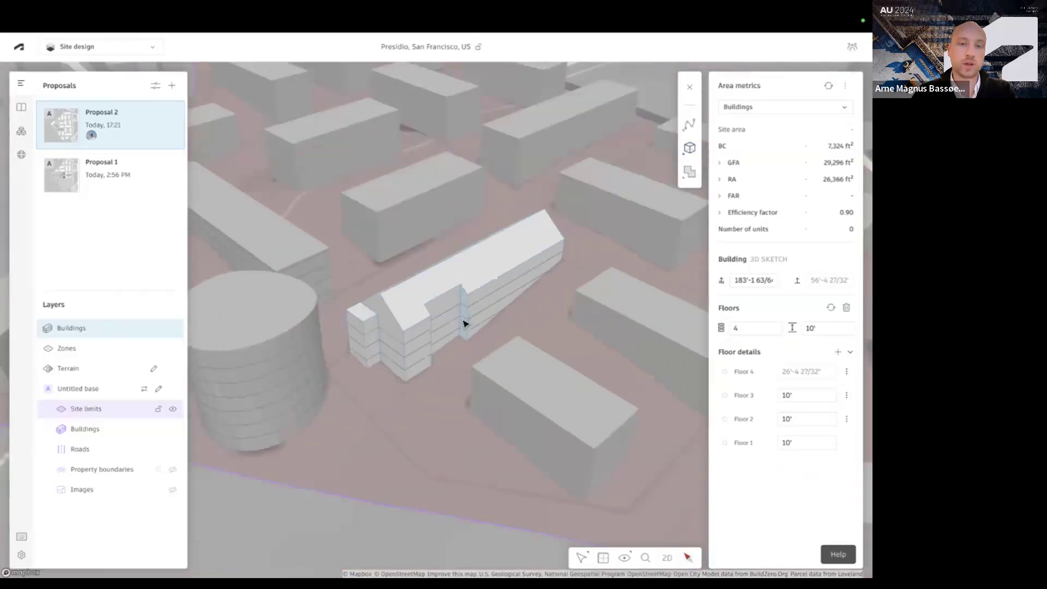
scroll(465, 324, down, 3)
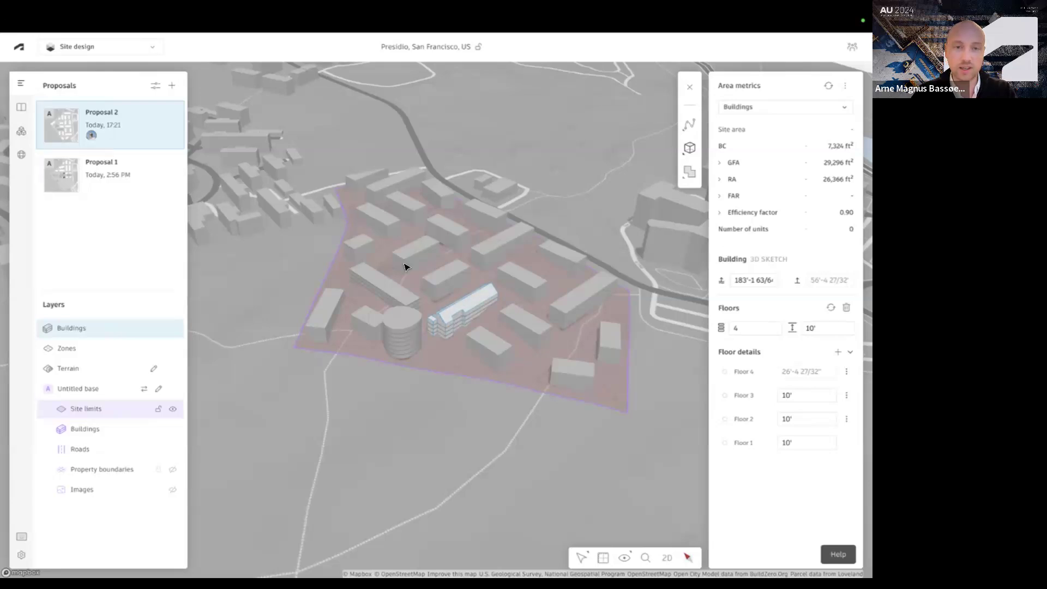
scroll(404, 266, up, 2)
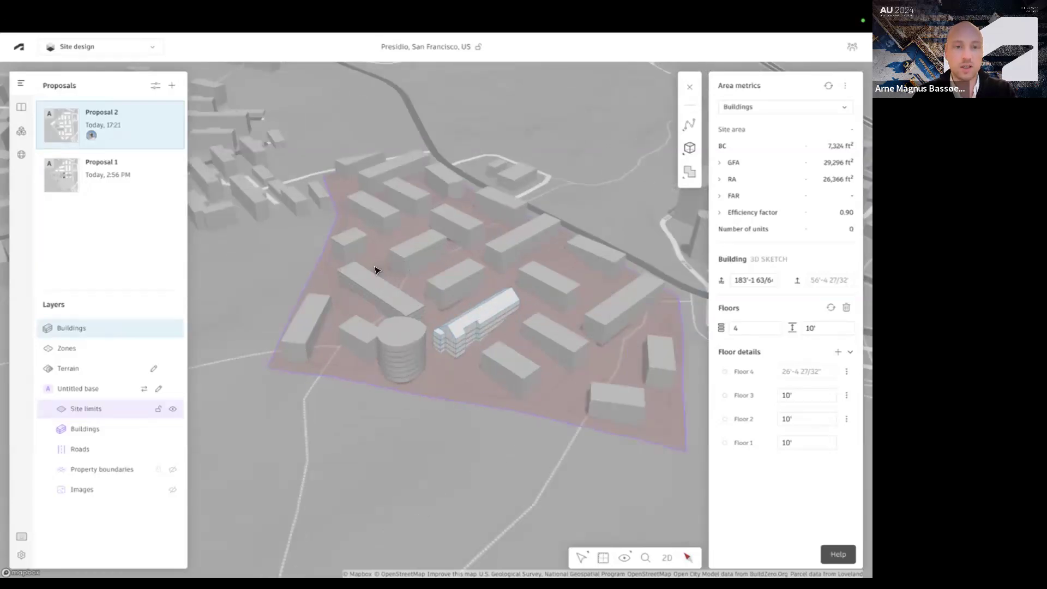
right_click(279, 245)
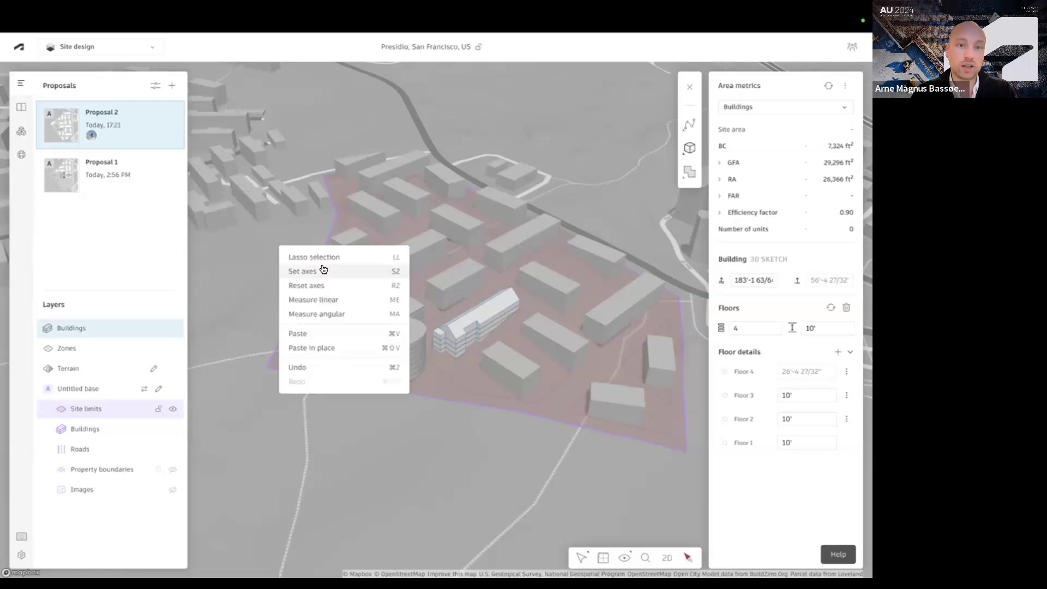
click(333, 271)
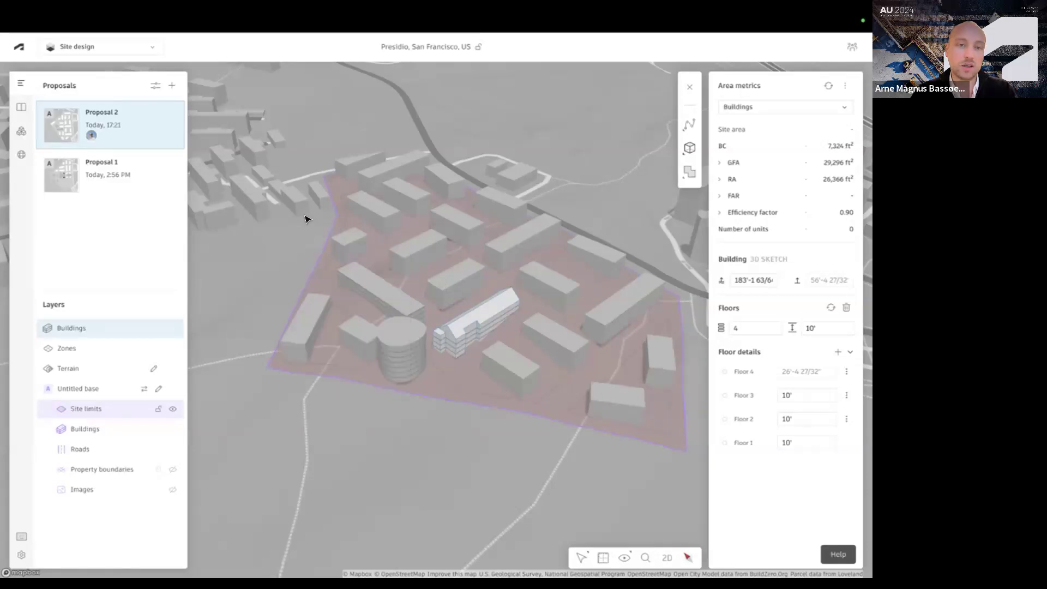
drag(318, 197, 318, 199)
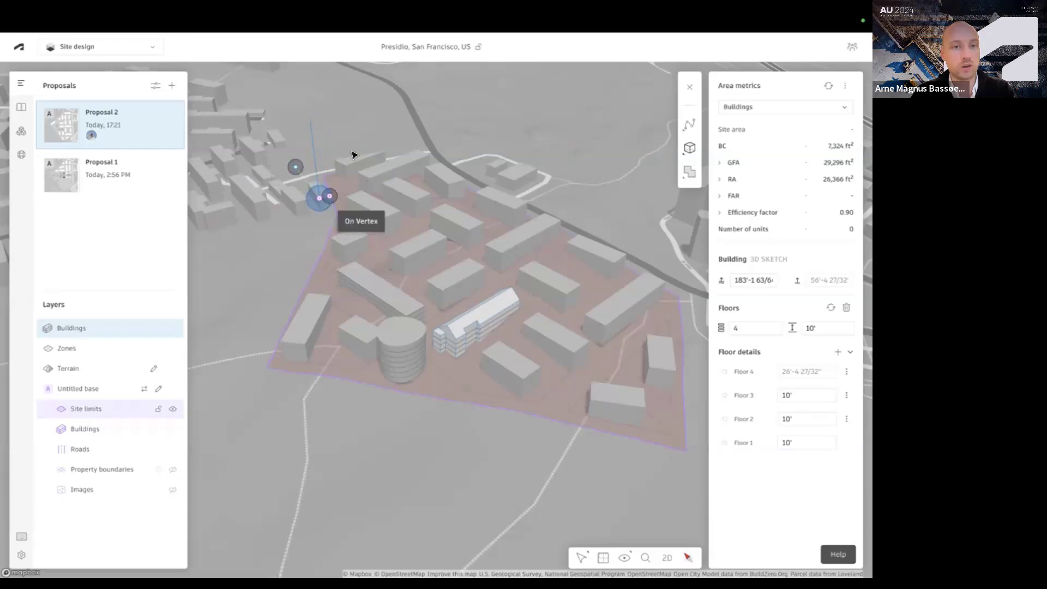
key(Escape)
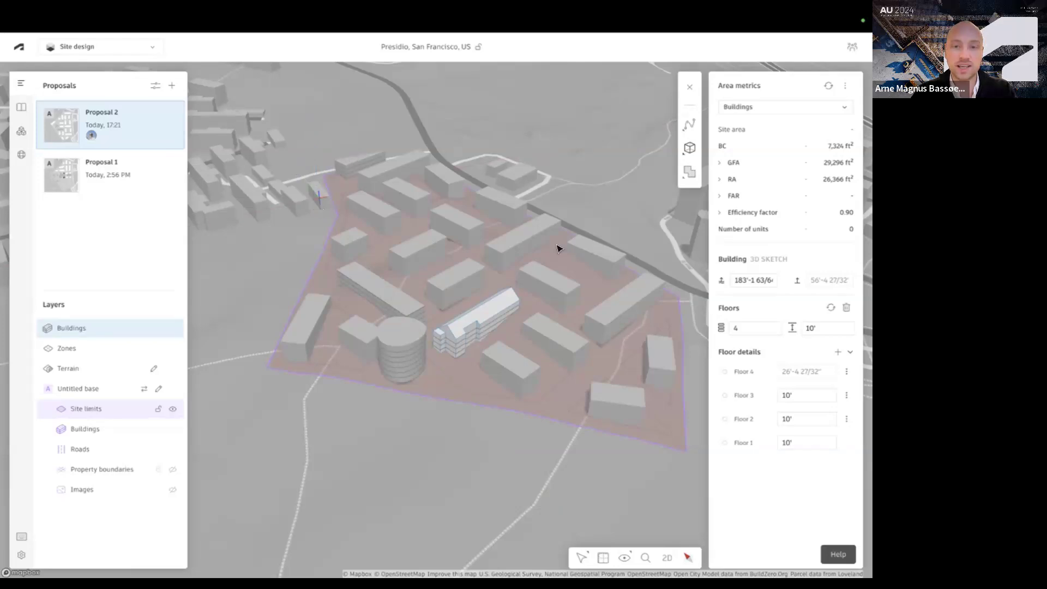
Try a cuboid aligned to the new axes on the ground outside the site limits near the round tower, and delete it
click(688, 147)
click(613, 190)
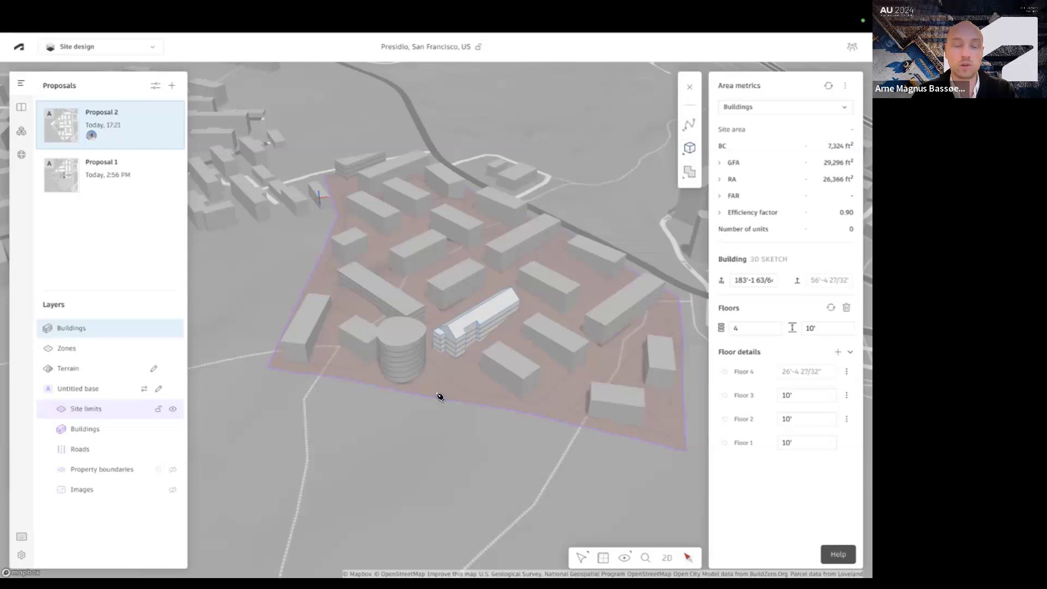
click(411, 422)
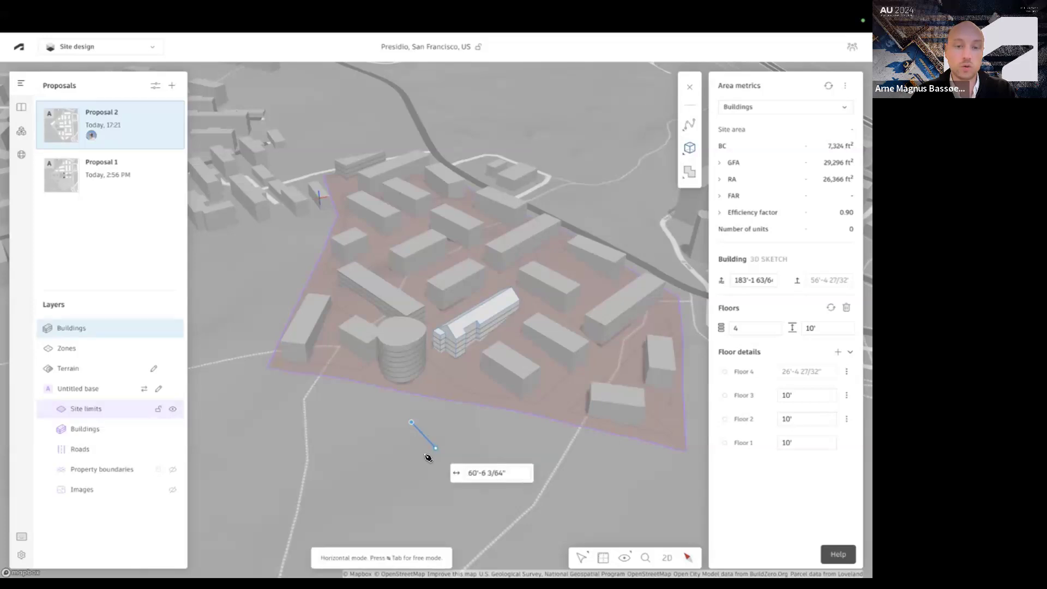
click(430, 452)
click(385, 468)
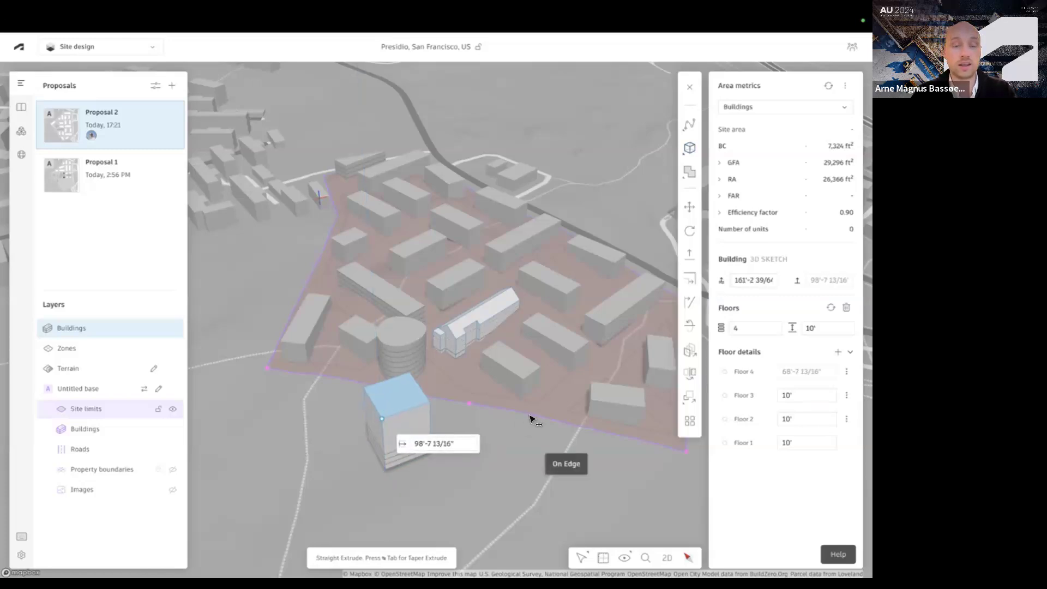
key(Escape)
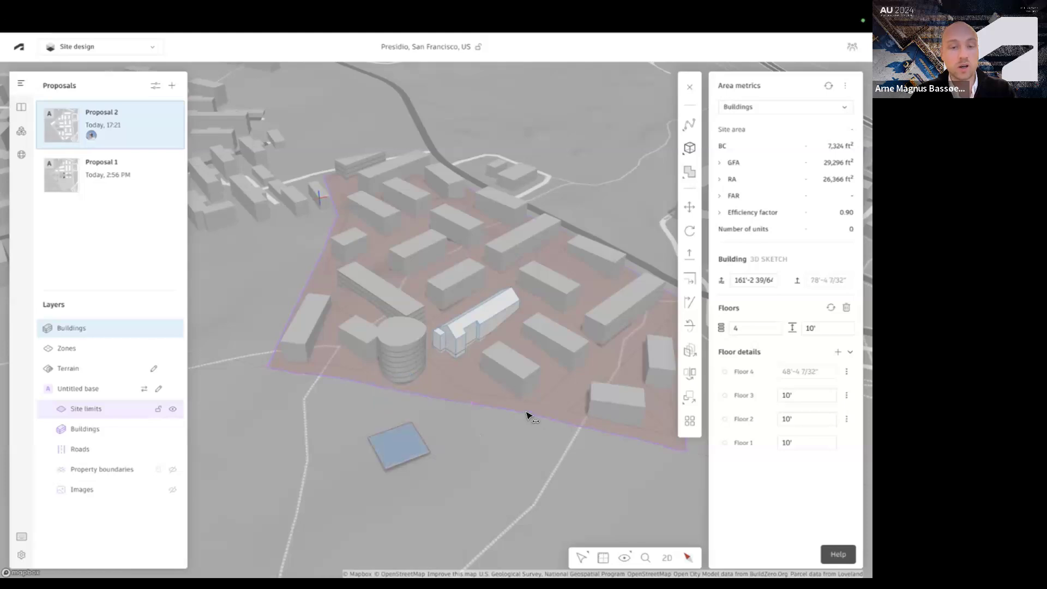
key(Delete)
Draw a cuboid about 20' long on the gable roof slope along the eave beyond the notch and recess it by 2'-3 1/2"
scroll(489, 352, up, 5)
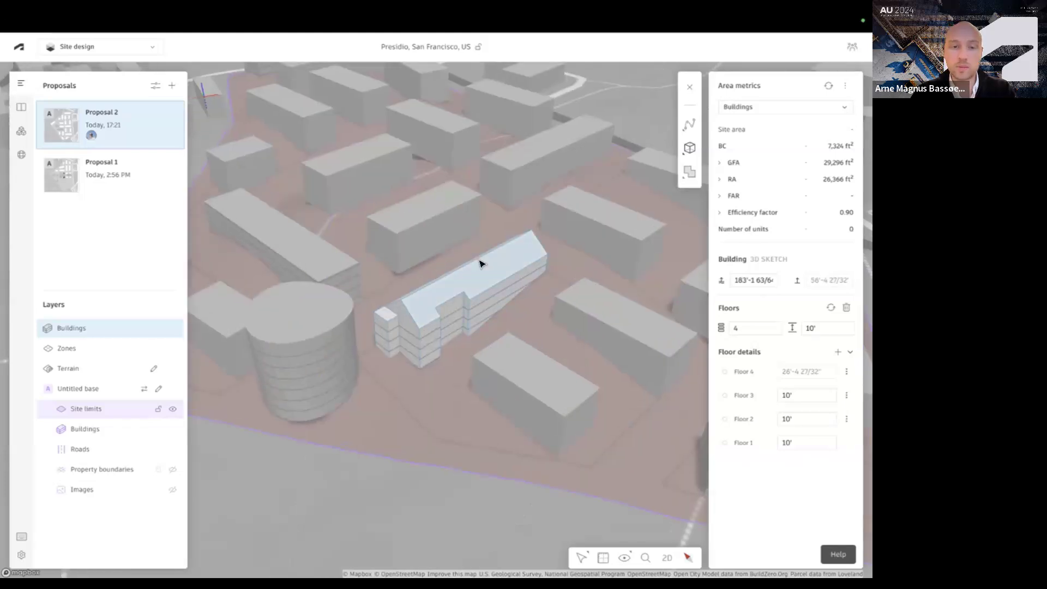
scroll(482, 264, up, 5)
click(689, 147)
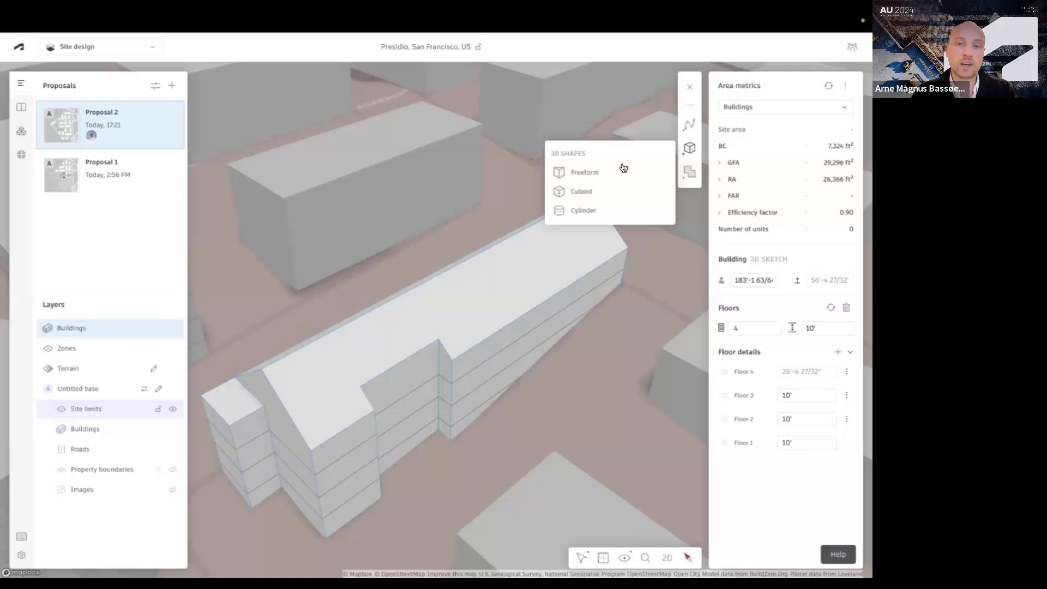
click(595, 191)
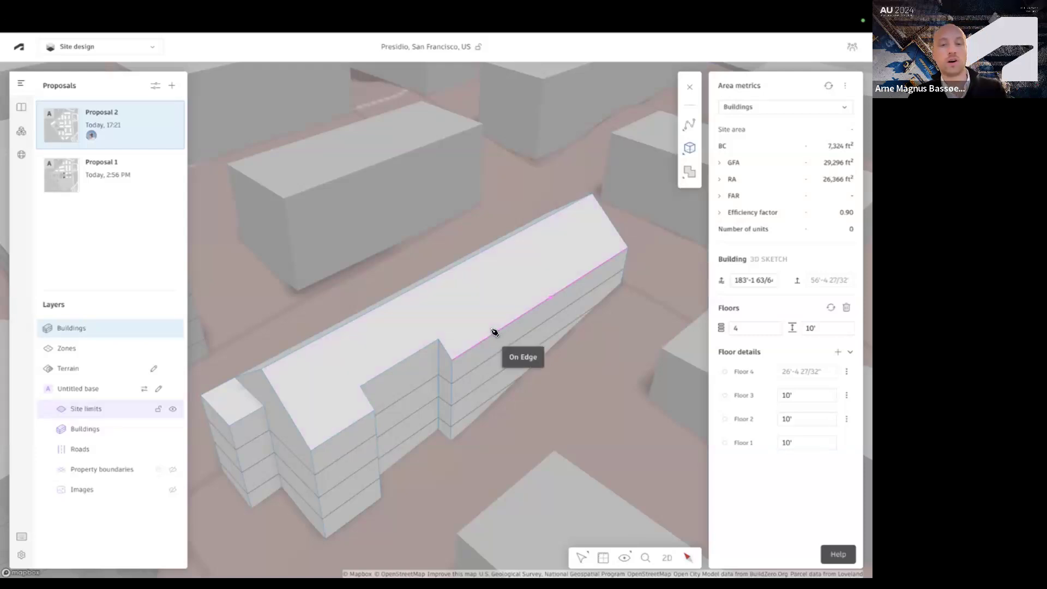
click(494, 332)
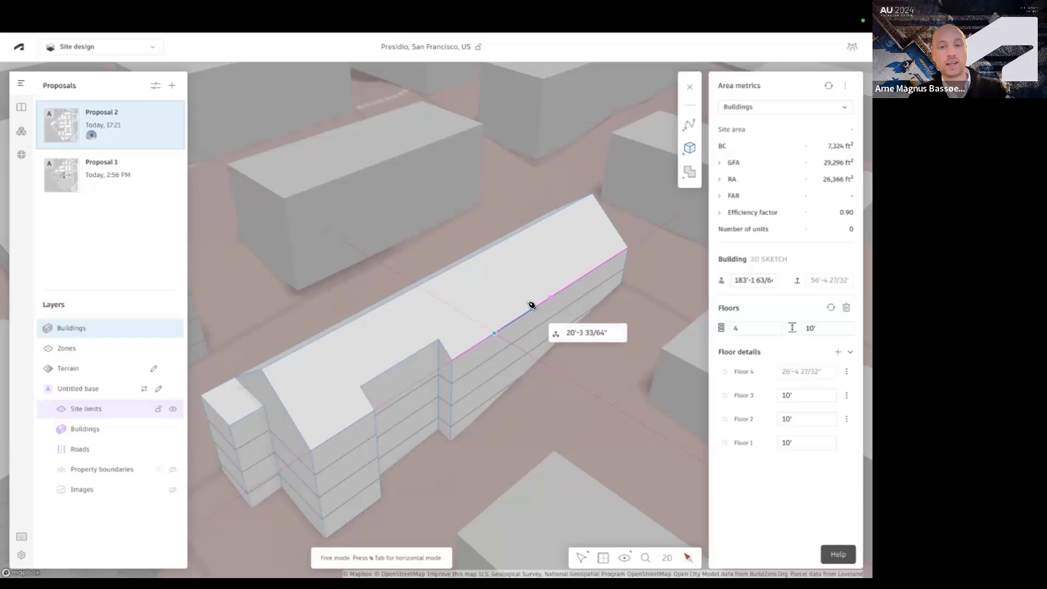
click(522, 291)
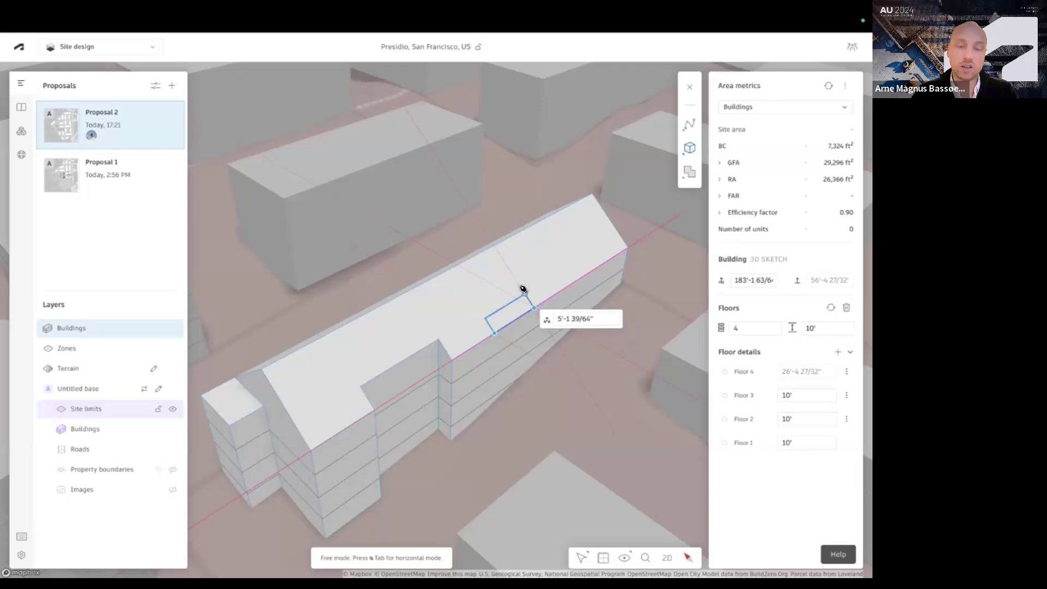
scroll(515, 236, up, 5)
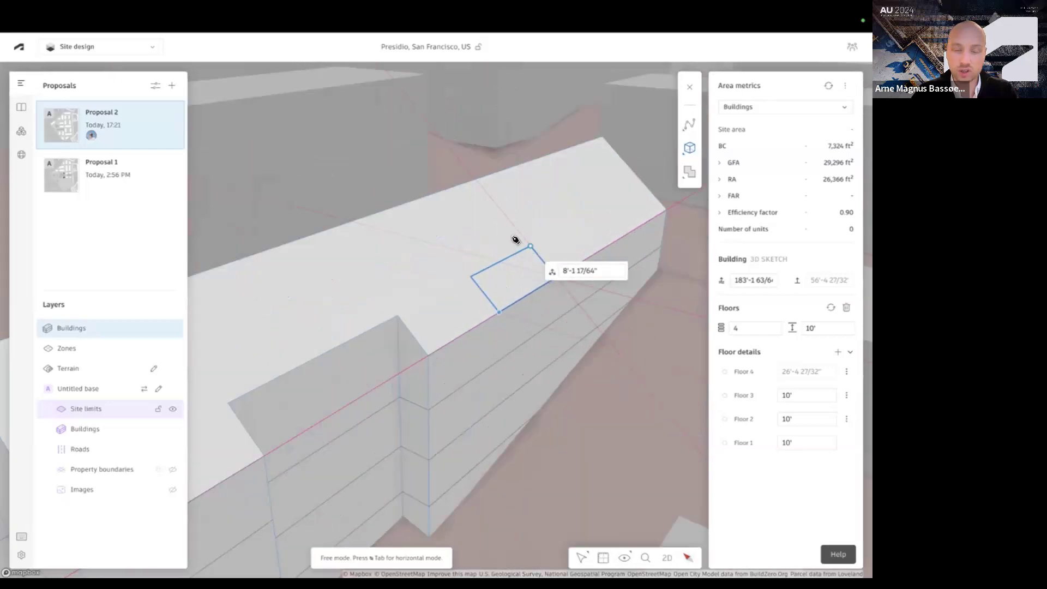
click(549, 202)
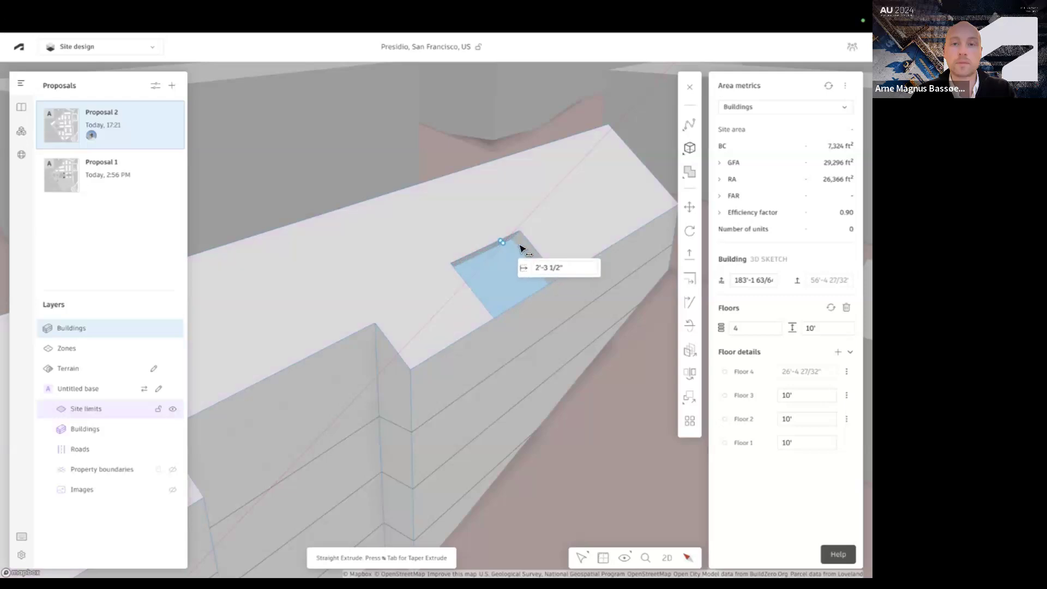
Draw a cuboid in horizontal mode from the eave beside the roof recess and extrude it up by 13'-4 15/64"
mouse_move(691, 152)
click(657, 191)
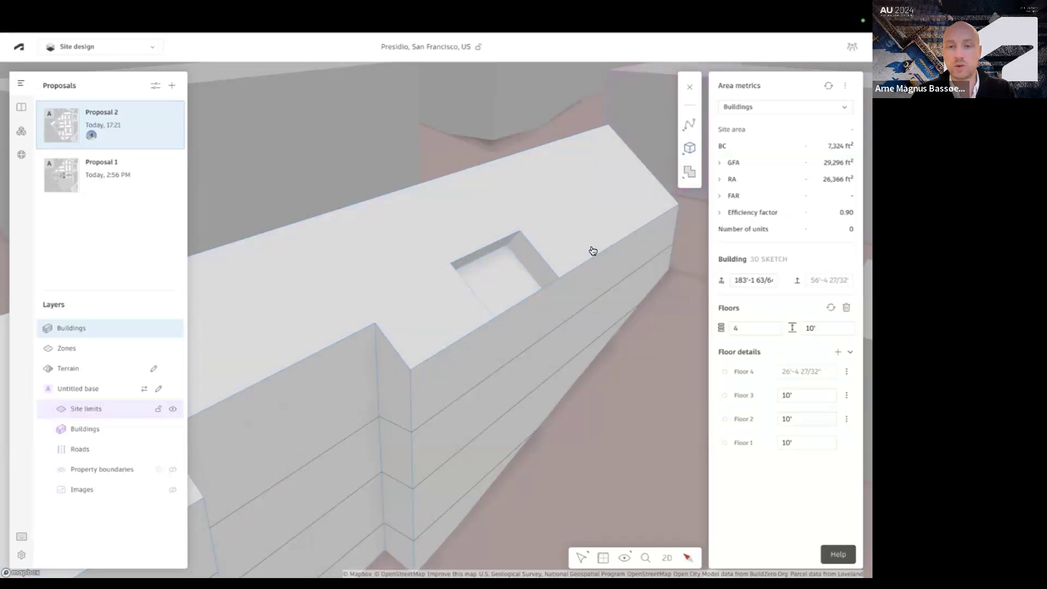
mouse_move(689, 129)
mouse_move(689, 148)
click(610, 192)
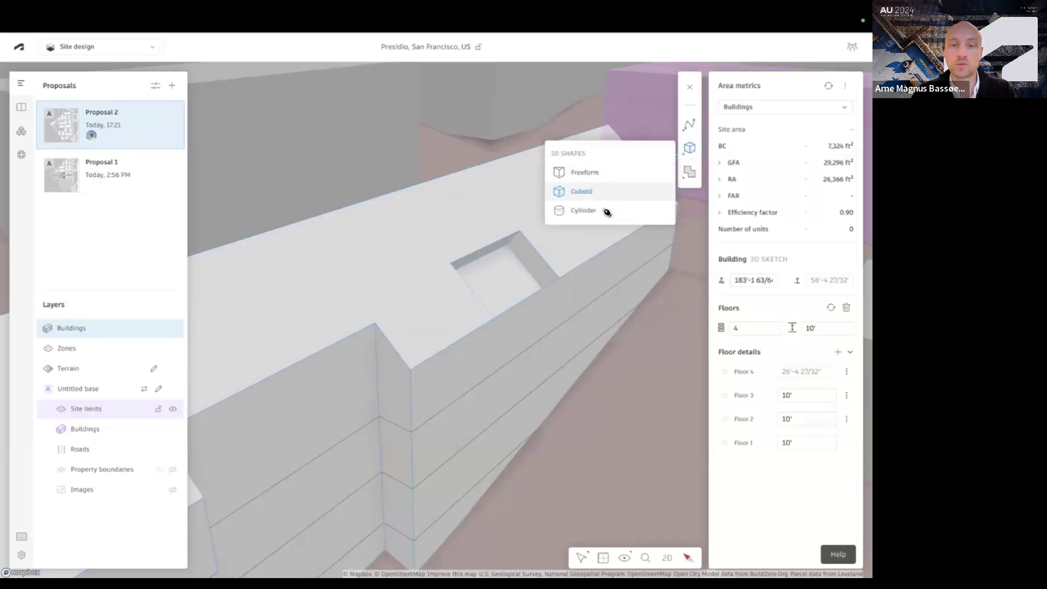
click(603, 253)
click(628, 235)
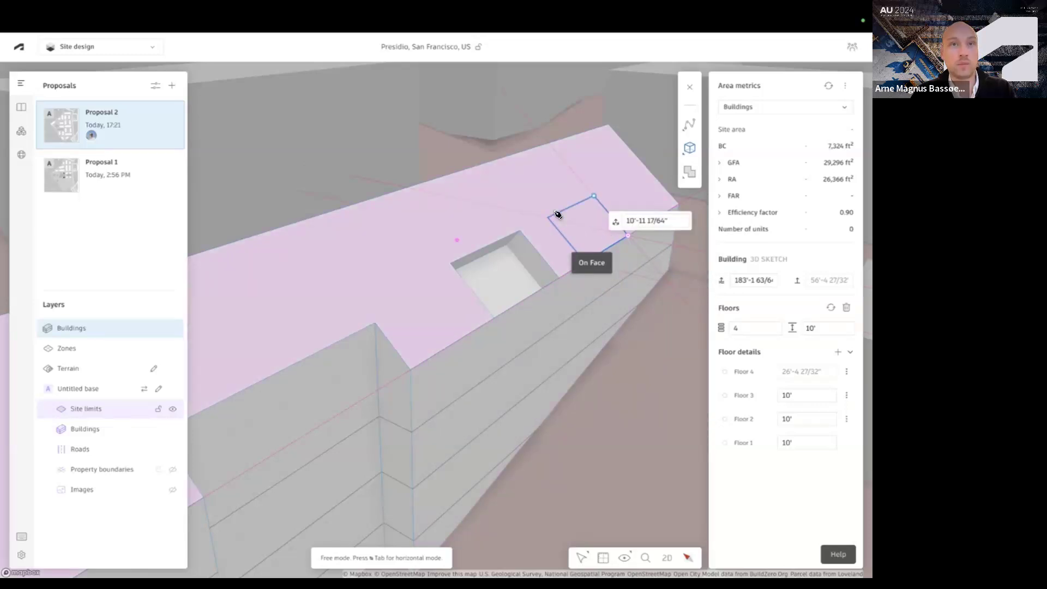
key(Tab)
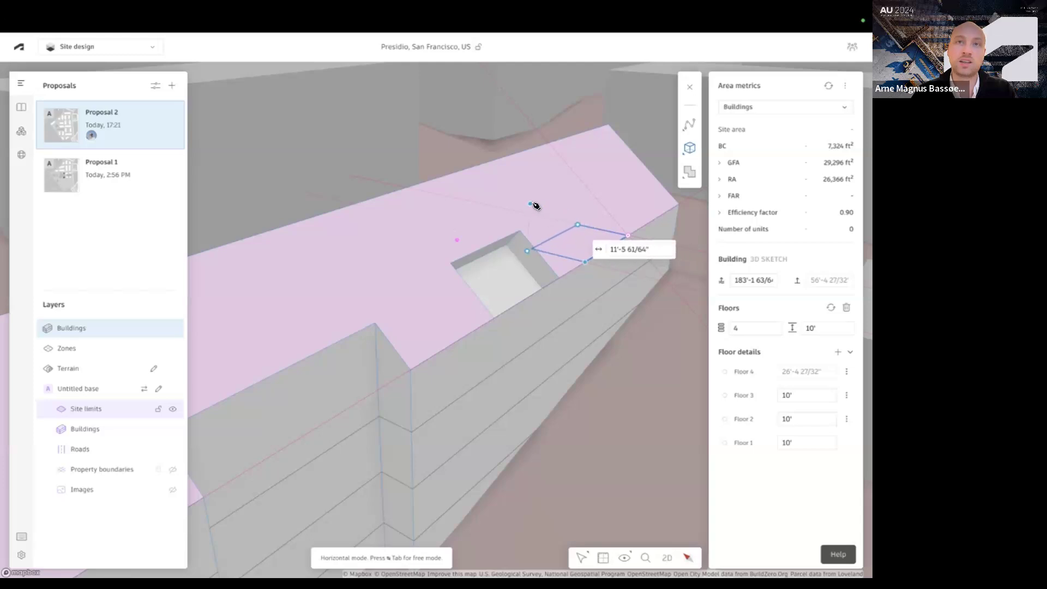
click(556, 203)
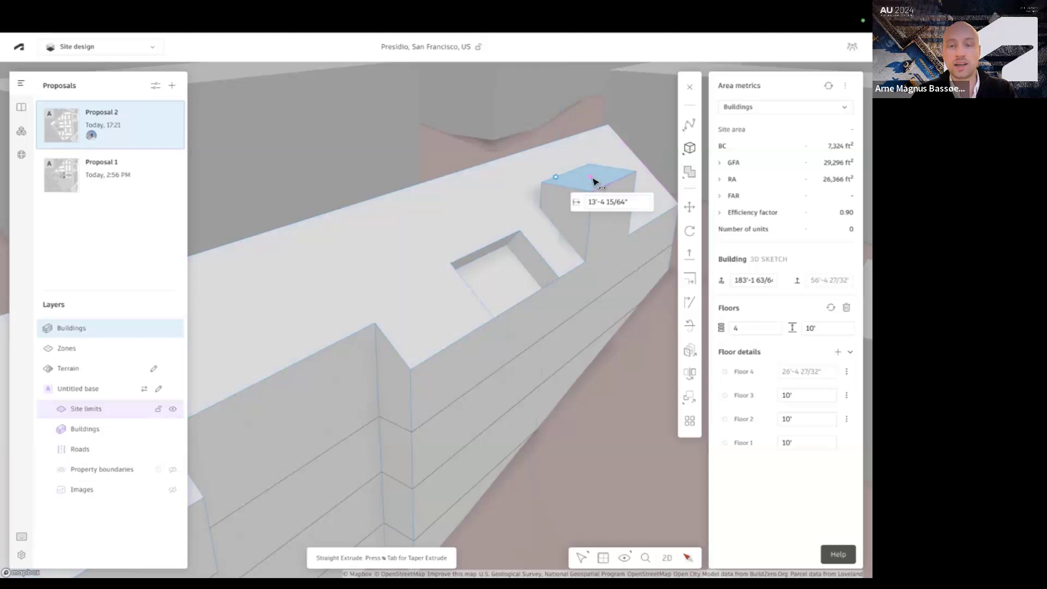
Push the raised volume's top face down by 13'-4 15/64" into the gable roof to form a flat-floored recess, and finish the extrusion
click(593, 180)
click(593, 180)
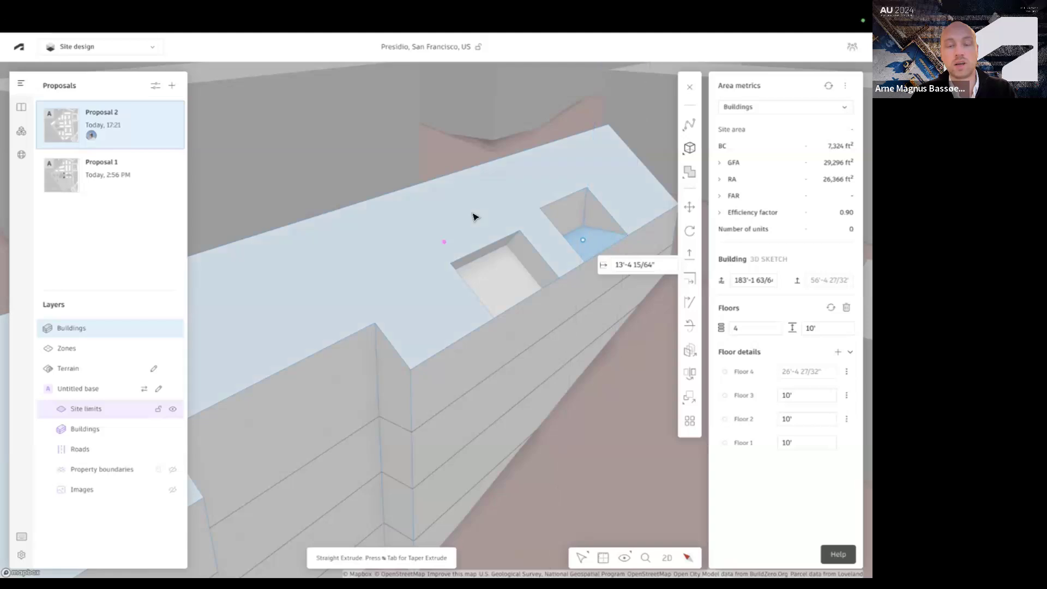
scroll(476, 218, down, 4)
right_drag(554, 262, 505, 273)
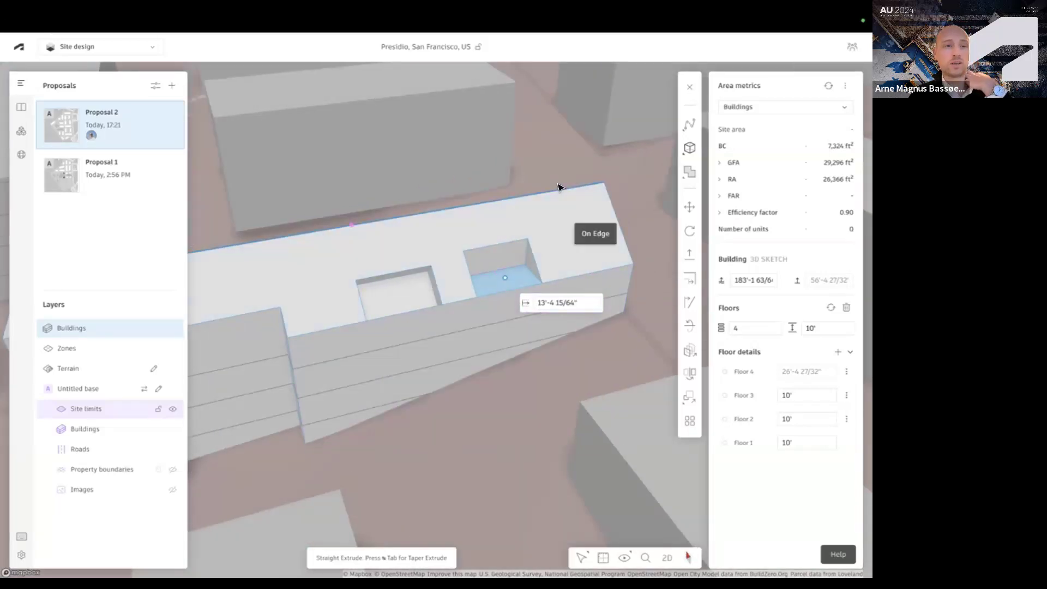
scroll(367, 305, down, 5)
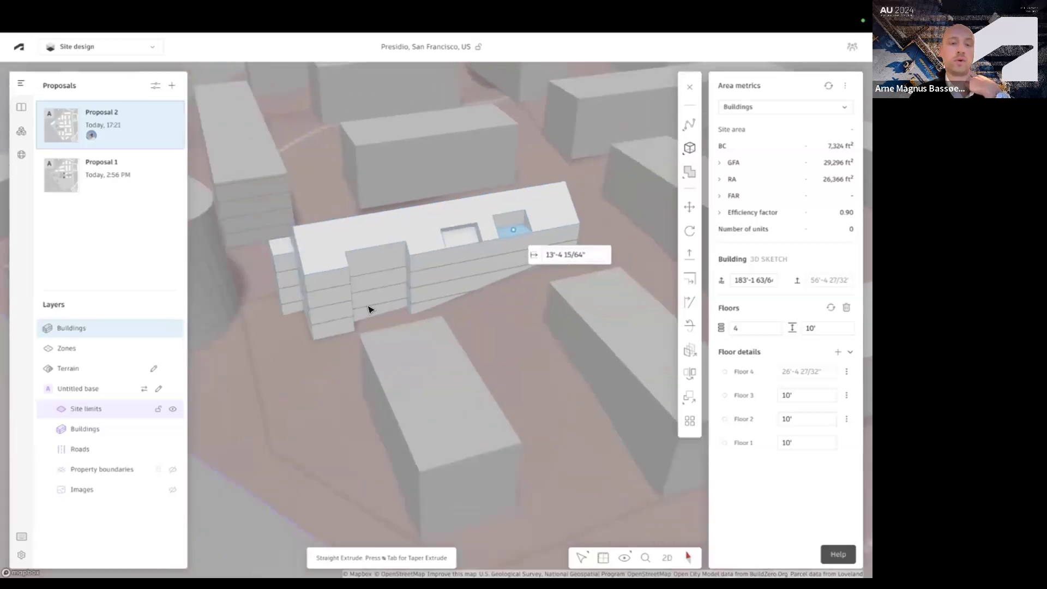
mouse_move(381, 316)
right_down()
mouse_move(393, 322)
mouse_move(381, 328)
right_up()
scroll(381, 327, down, 3)
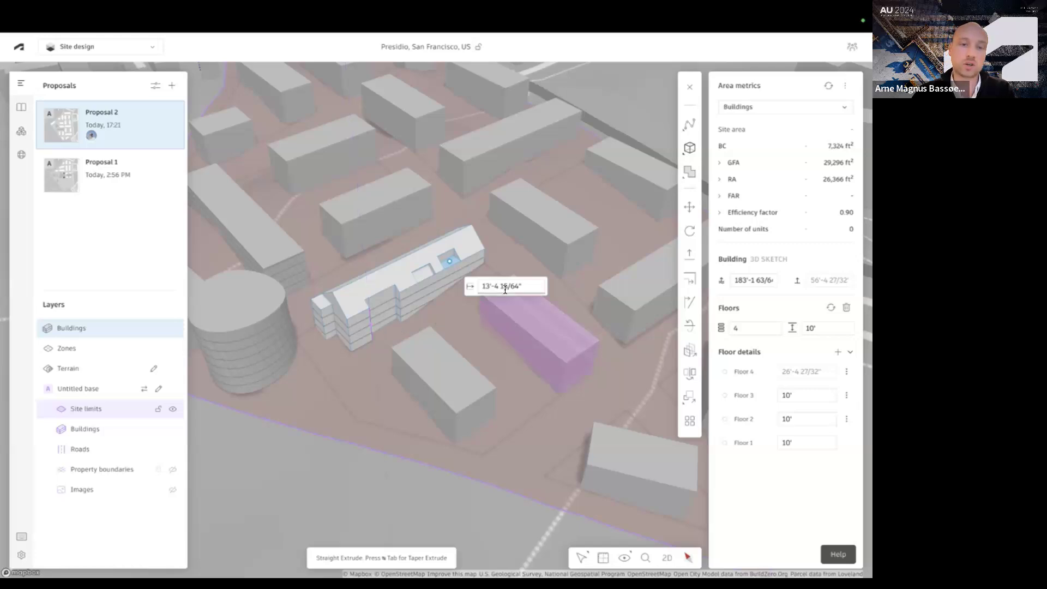
scroll(465, 300, down, 3)
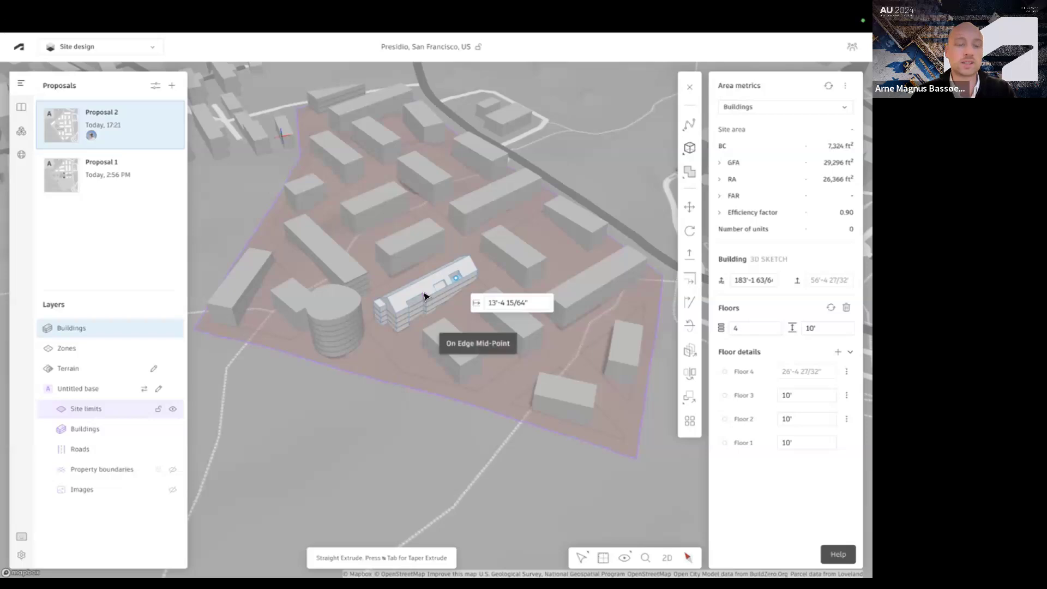
click(425, 297)
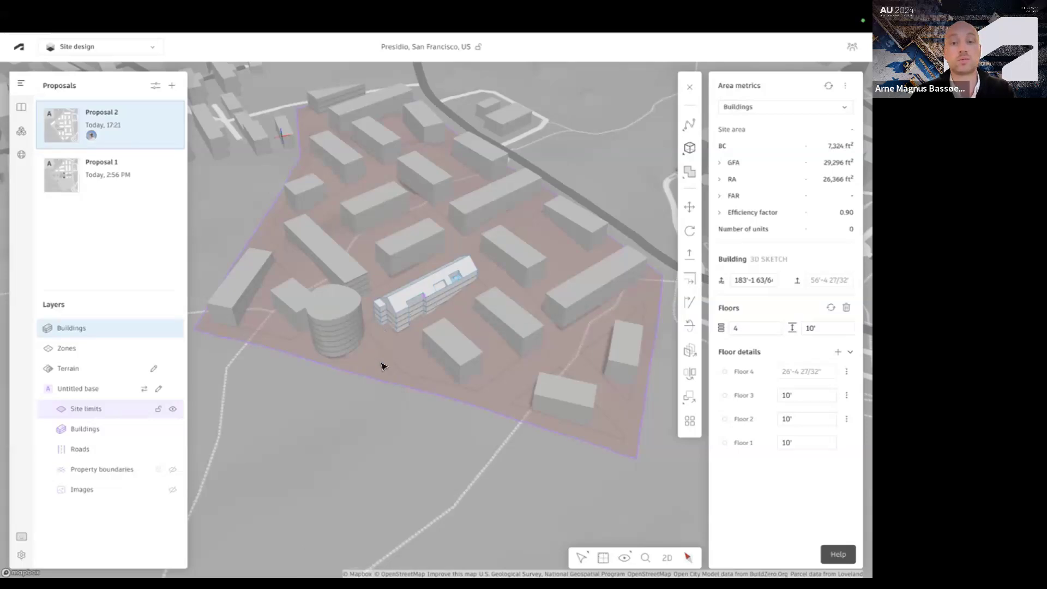
key(Escape)
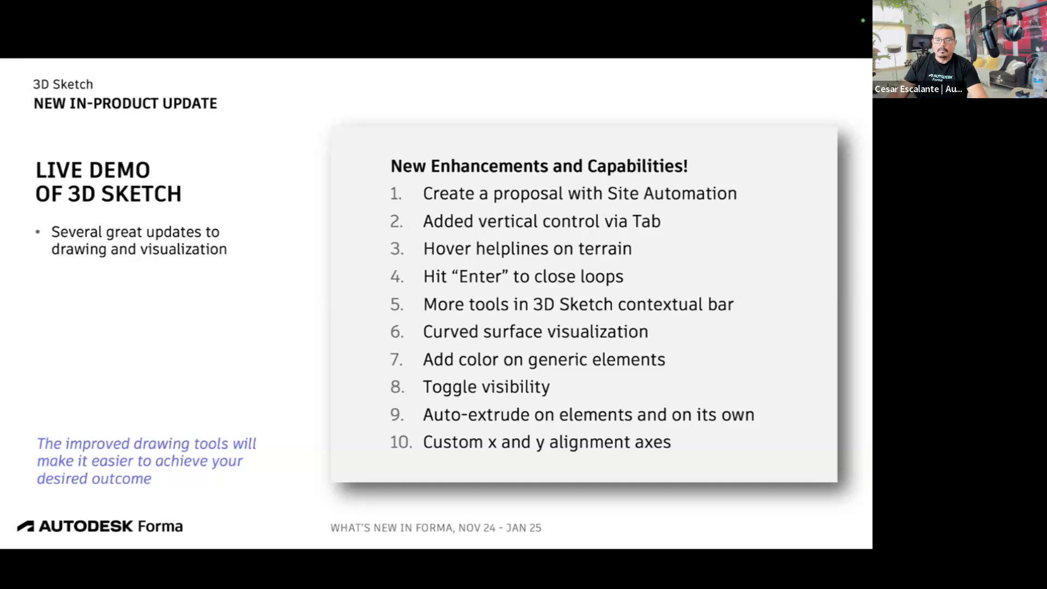
key(Right)
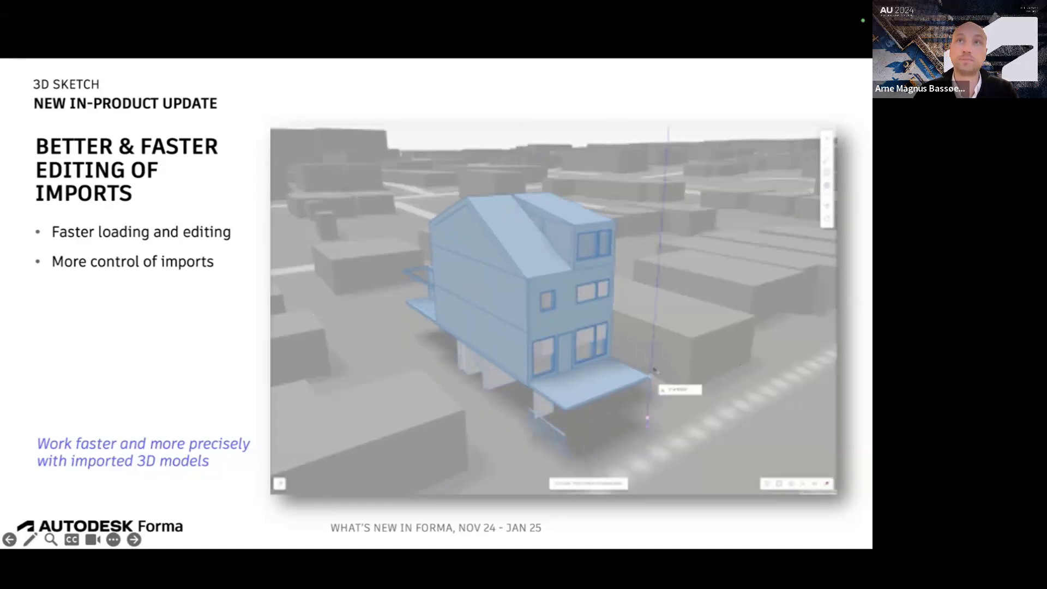
key(Right)
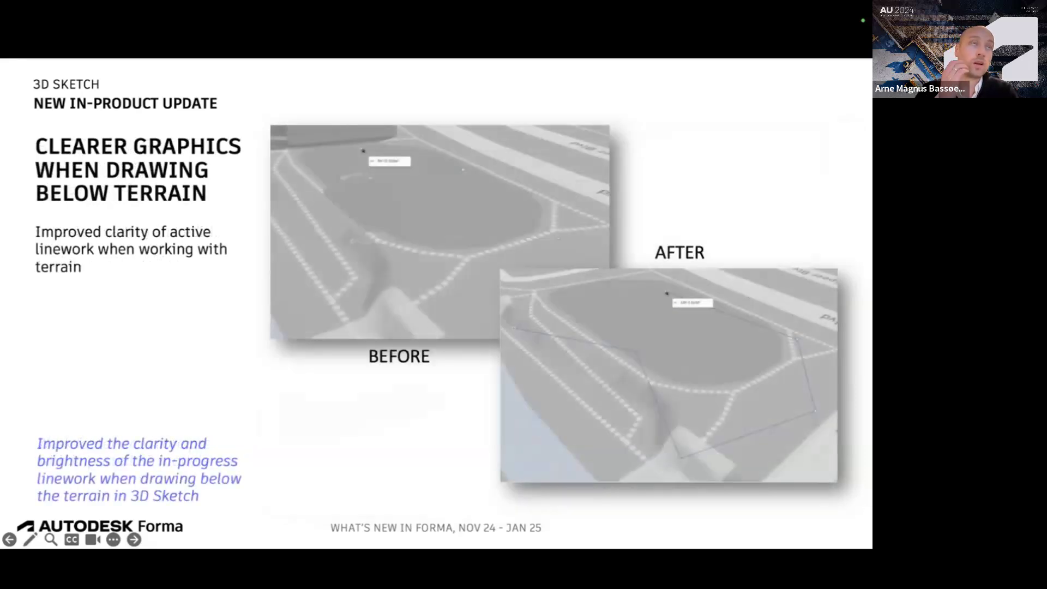